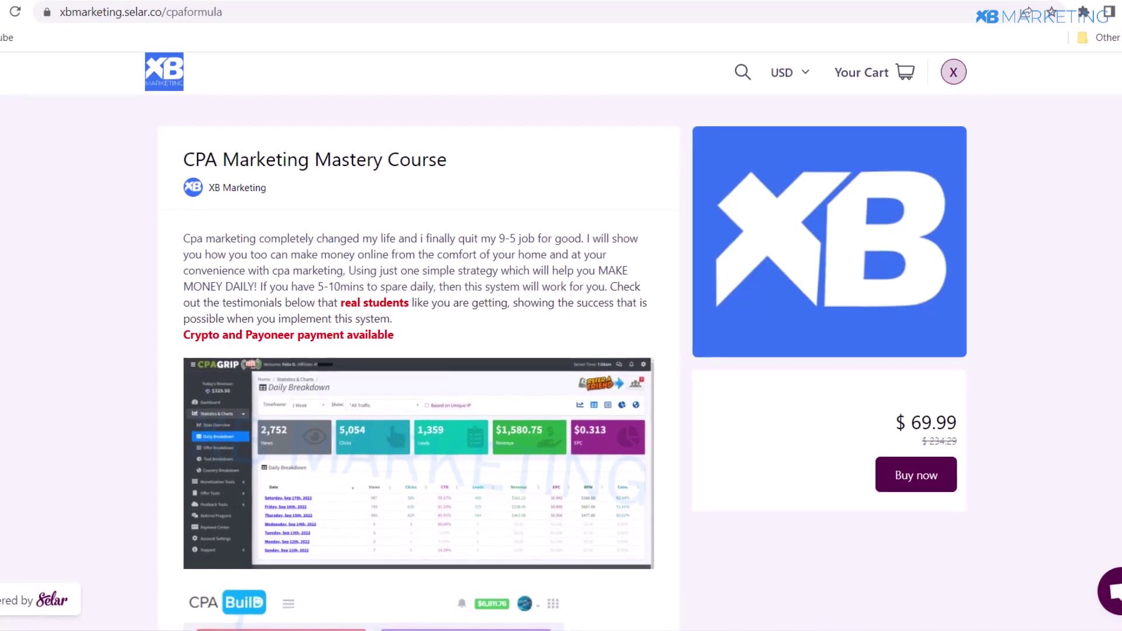
Scroll past the PropellerAds daily earnings list toward the Selar CPA Marketing Mastery Course page.
scroll(562, 351, down, 1)
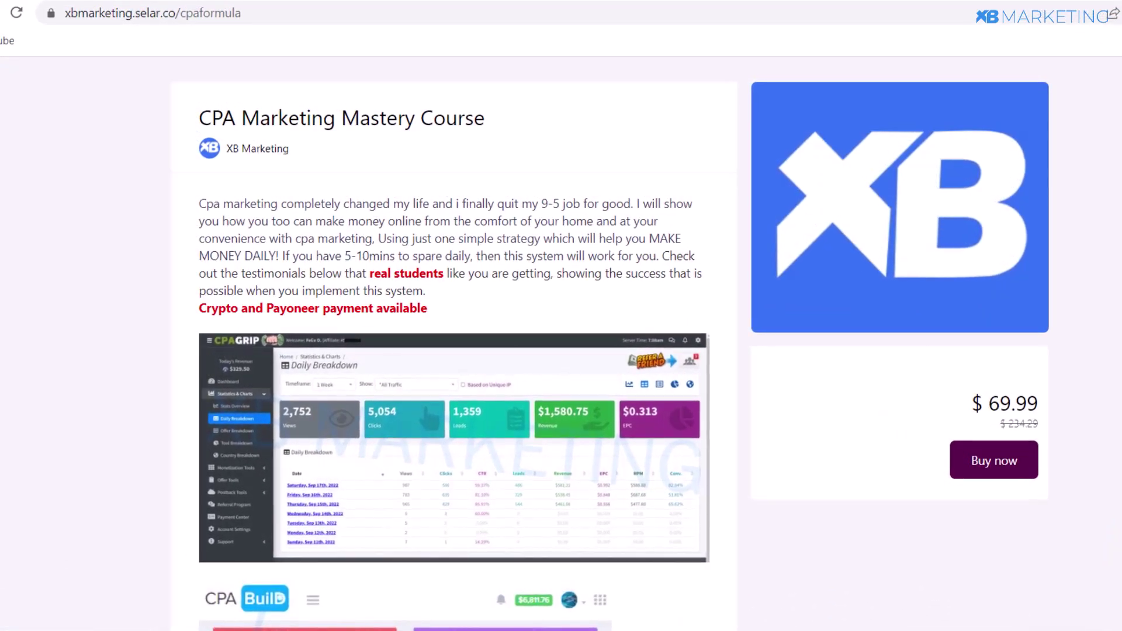
Scroll through the Selar CPA Marketing Mastery Course sales page.
scroll(444, 350, down, 5)
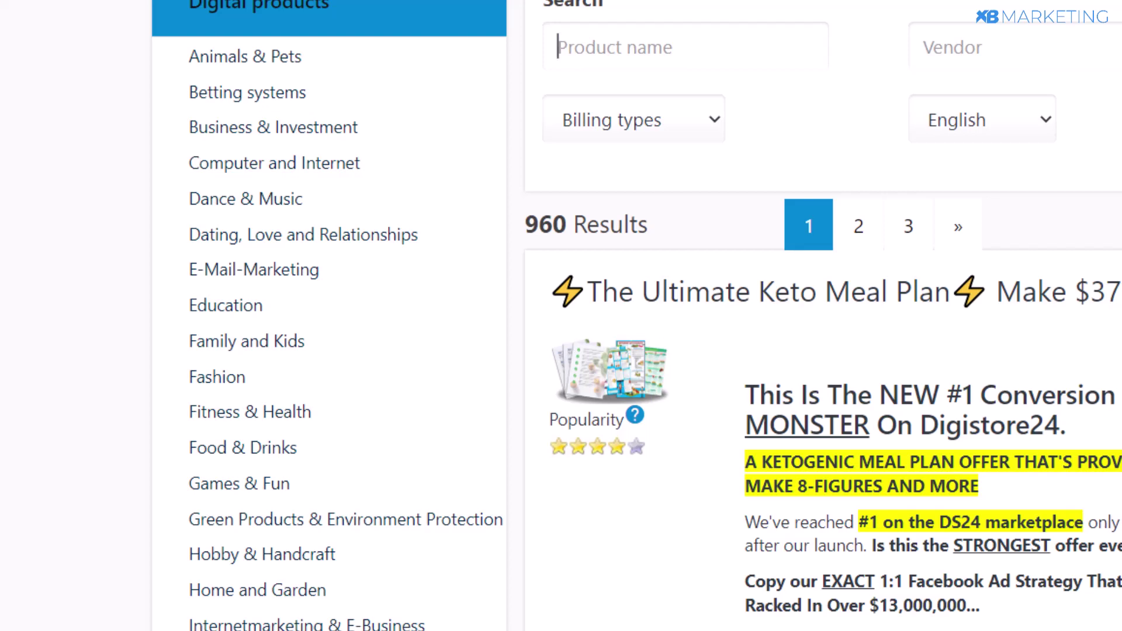
Filter the Digistore24 marketplace to the Internetmarketing & E-Business category.
scroll(275, 134, down, 2)
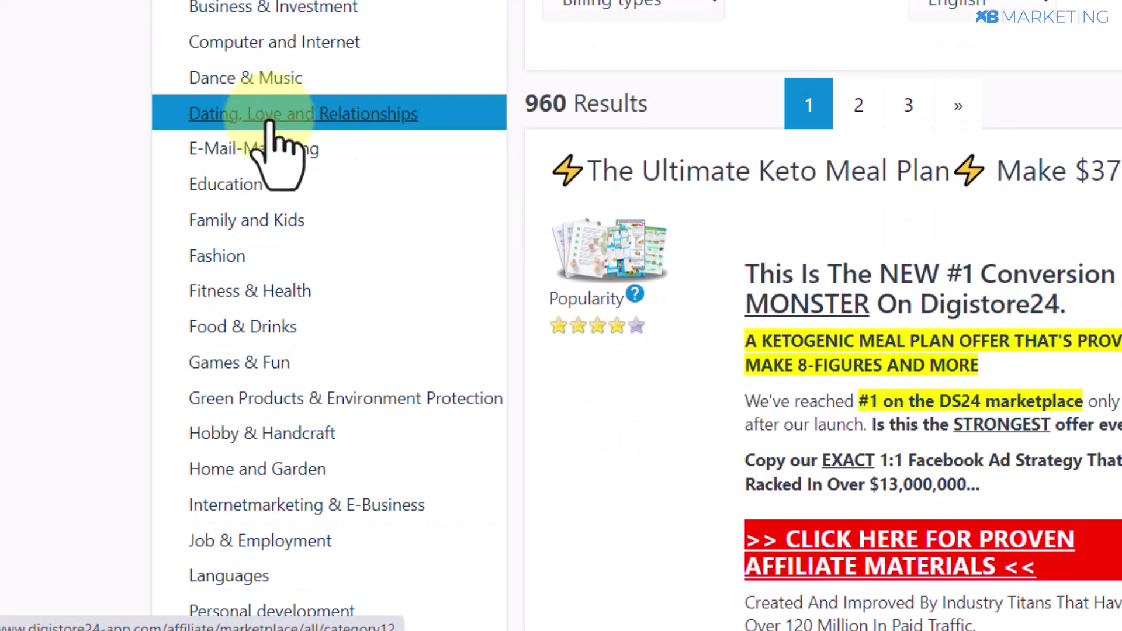
scroll(274, 146, down, 4)
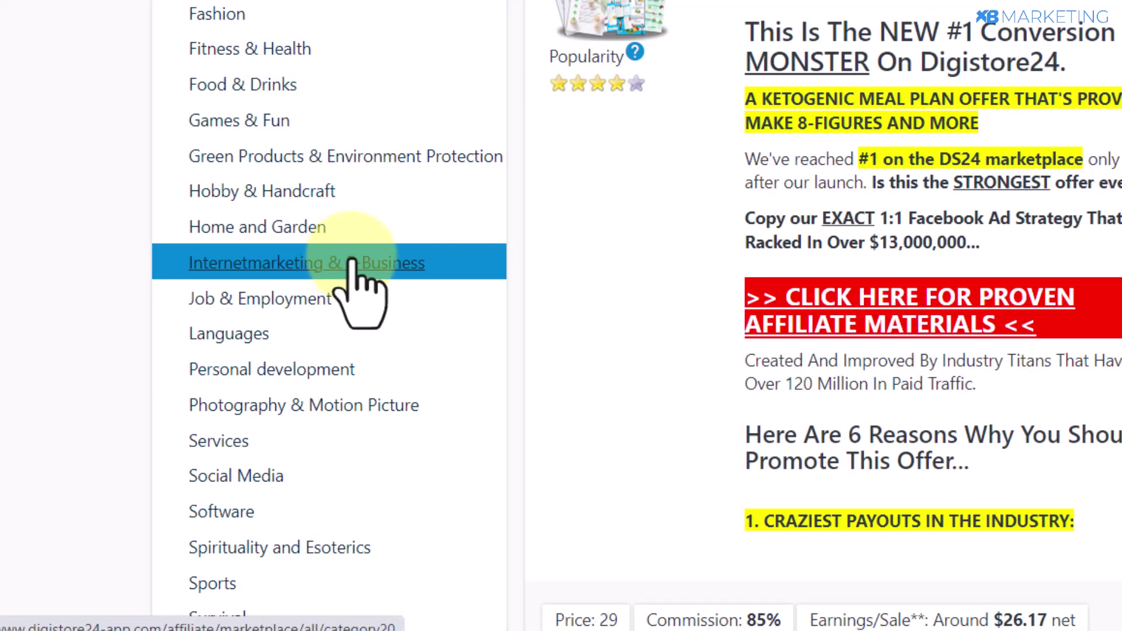
click(349, 262)
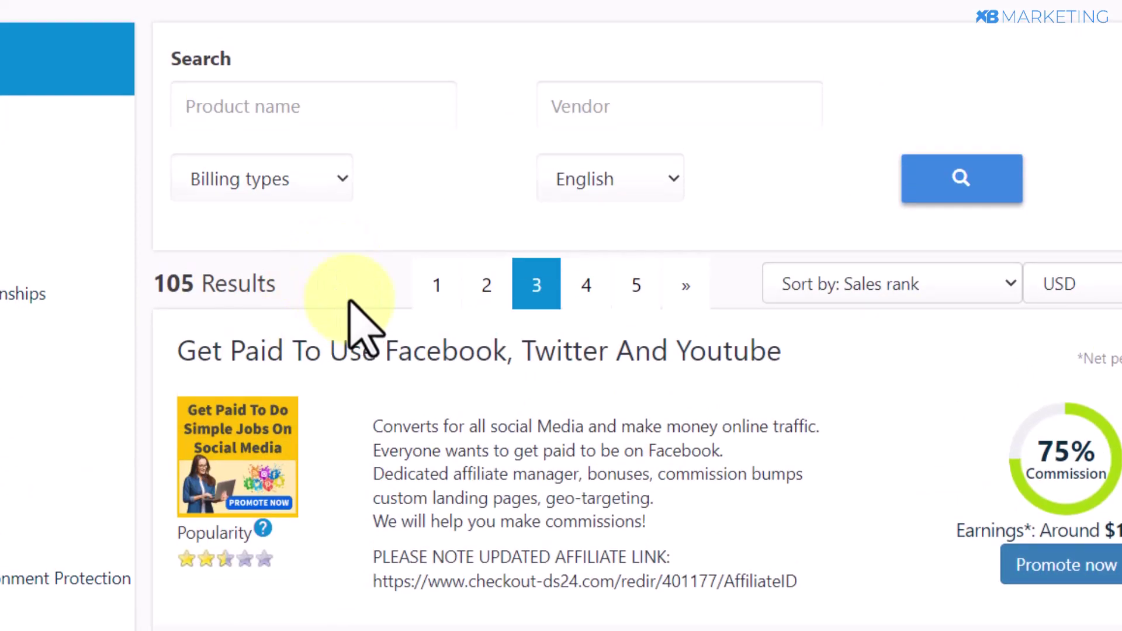
Point out the Get Paid To Use Facebook, Twitter And Youtube offer title in the results.
scroll(410, 352, down, 4)
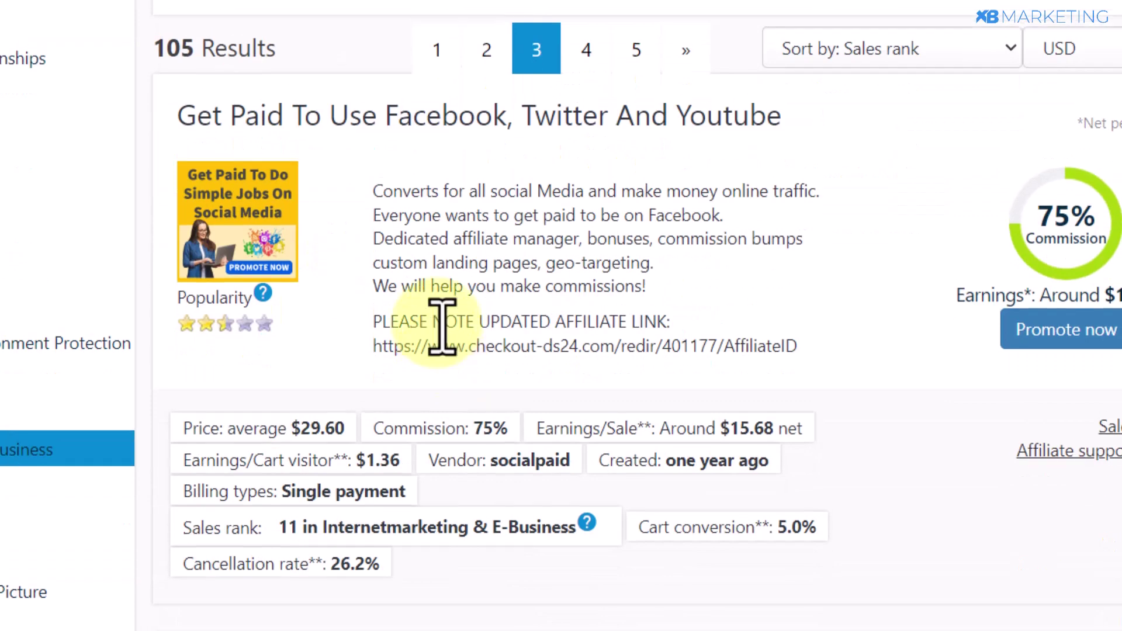
scroll(441, 331, up, 2)
drag(179, 232, 350, 229)
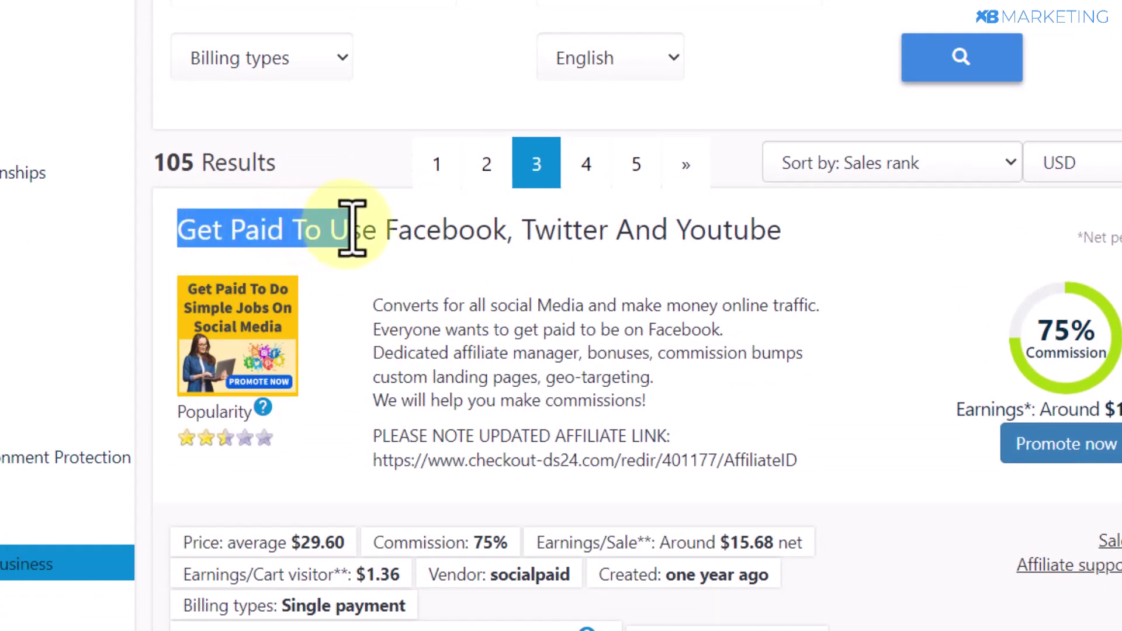
click(360, 230)
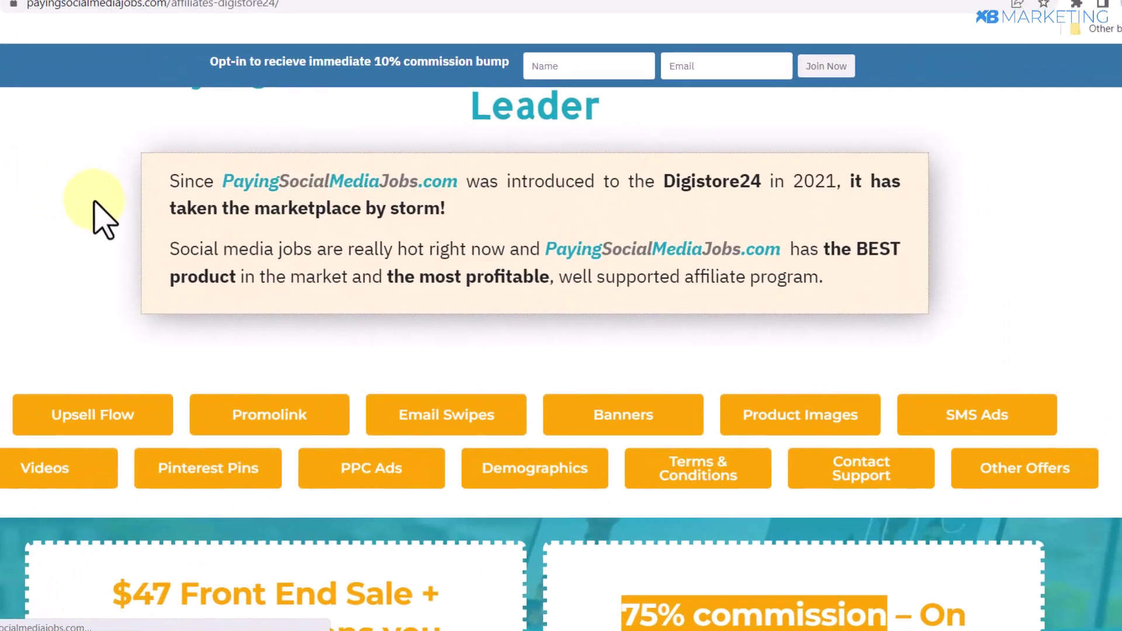
Scroll through the PayingSocialMediaJobs affiliate page to review the 75% commission details.
scroll(2, 186, up, 3)
scroll(2, 186, down, 3)
scroll(101, 206, down, 2)
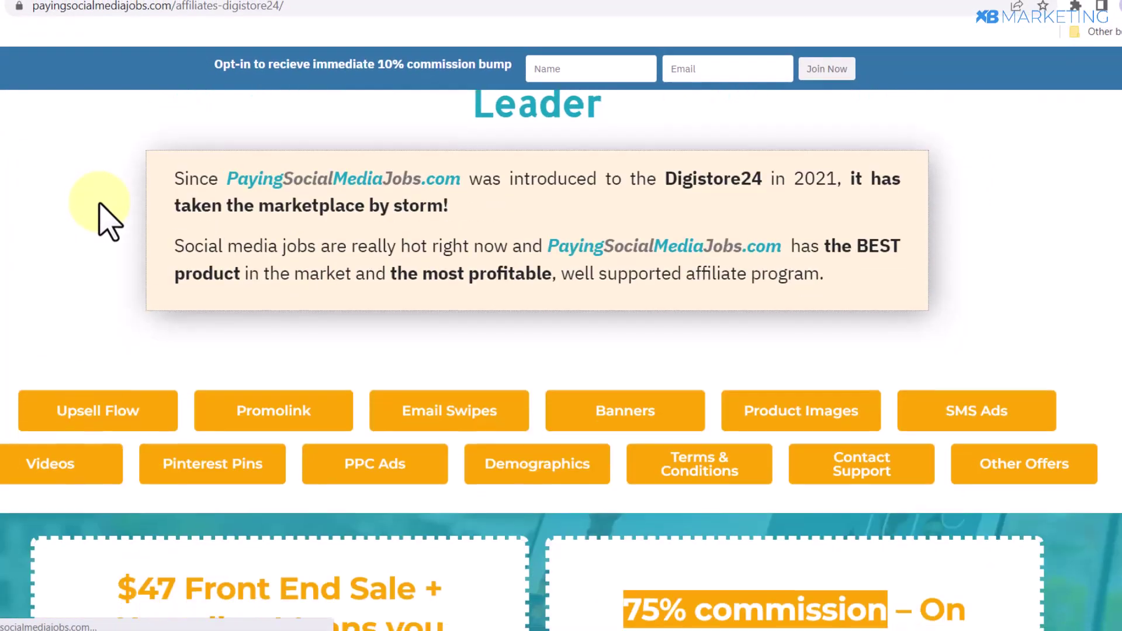
scroll(109, 222, down, 2)
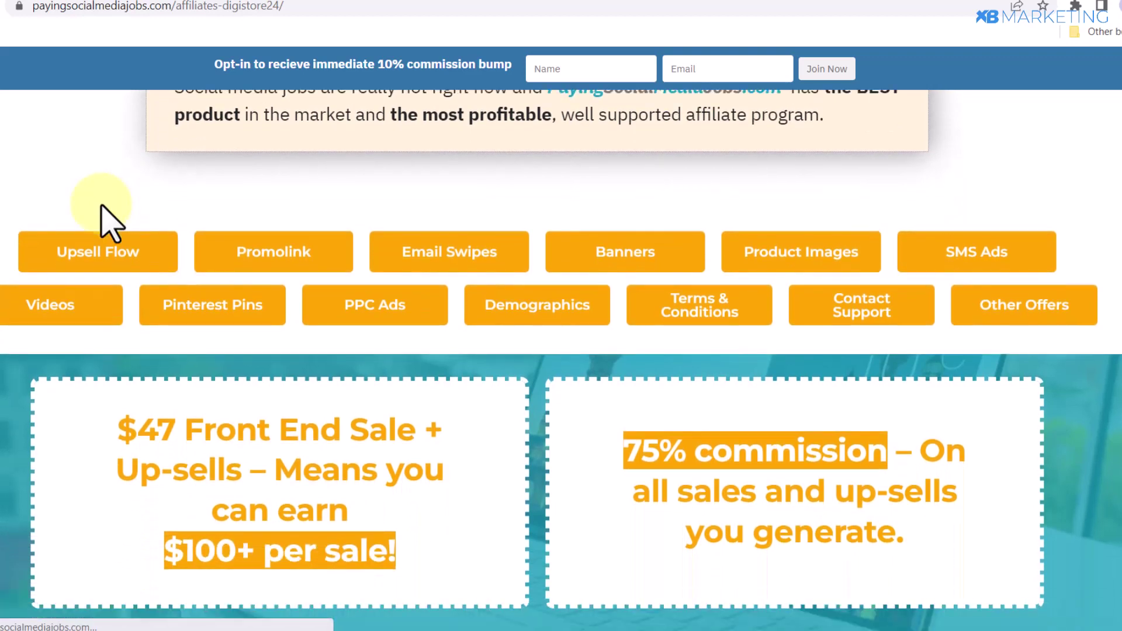
scroll(113, 237, down, 3)
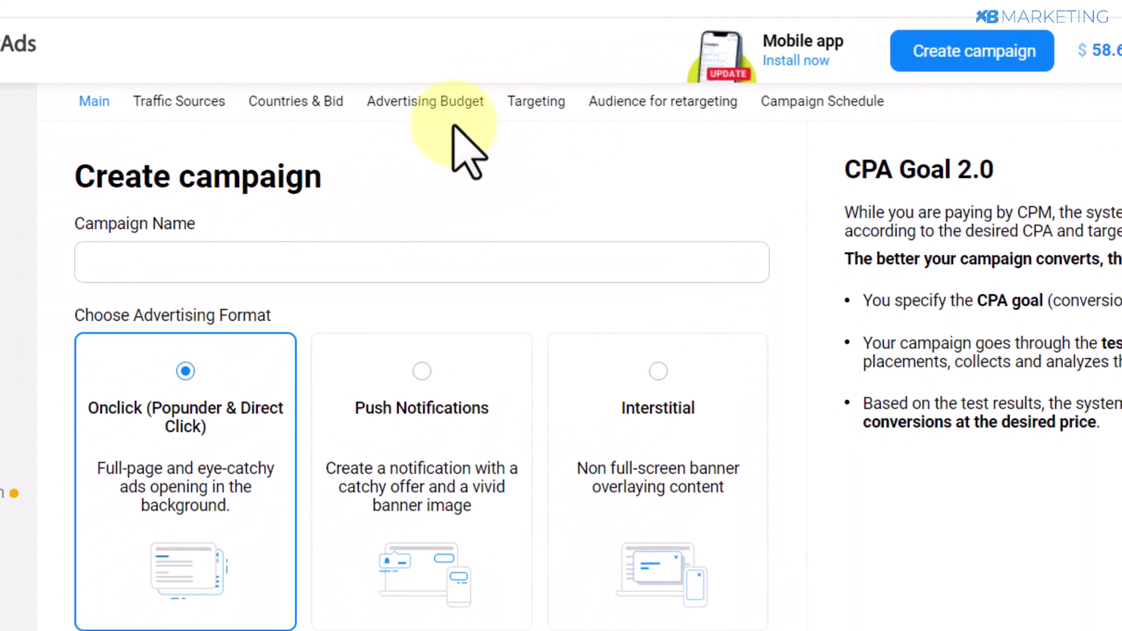
Name the campaign 'Get paid on FB, TW, YT' and choose the Push Notifications format.
click(112, 264)
text(Get paid on FB, TW, YT)
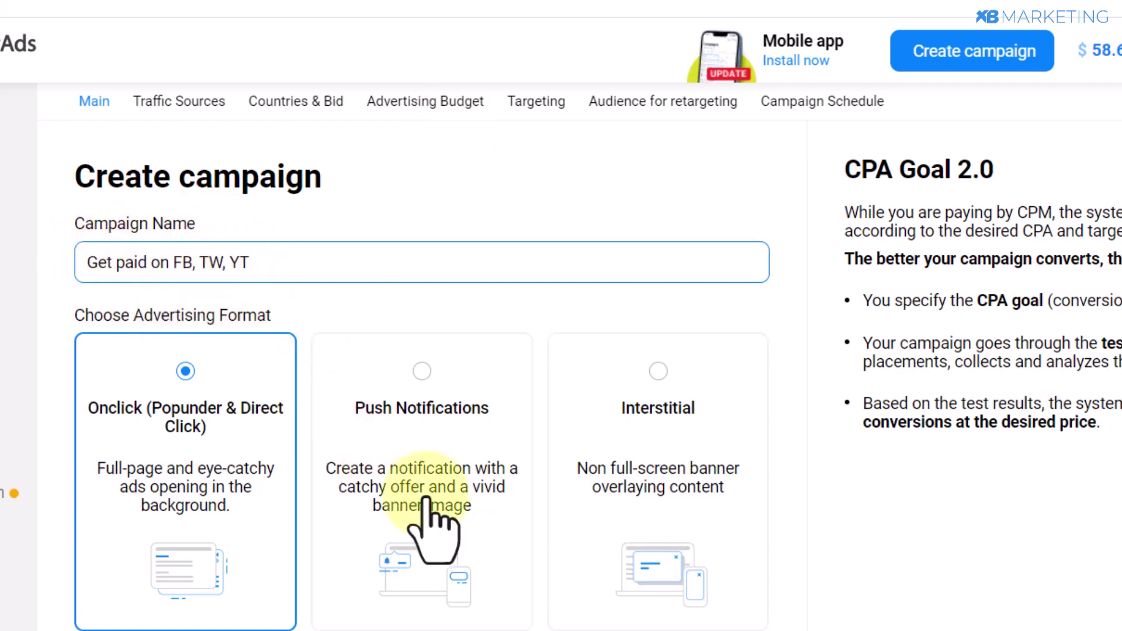
click(422, 371)
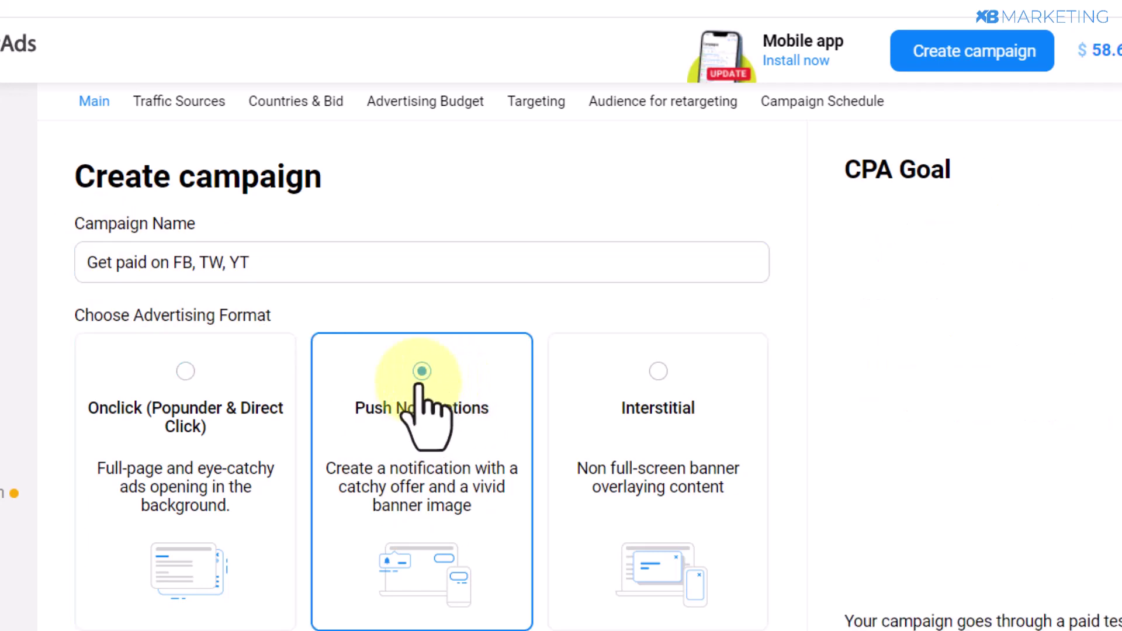
scroll(426, 415, down, 2)
scroll(422, 410, down, 4)
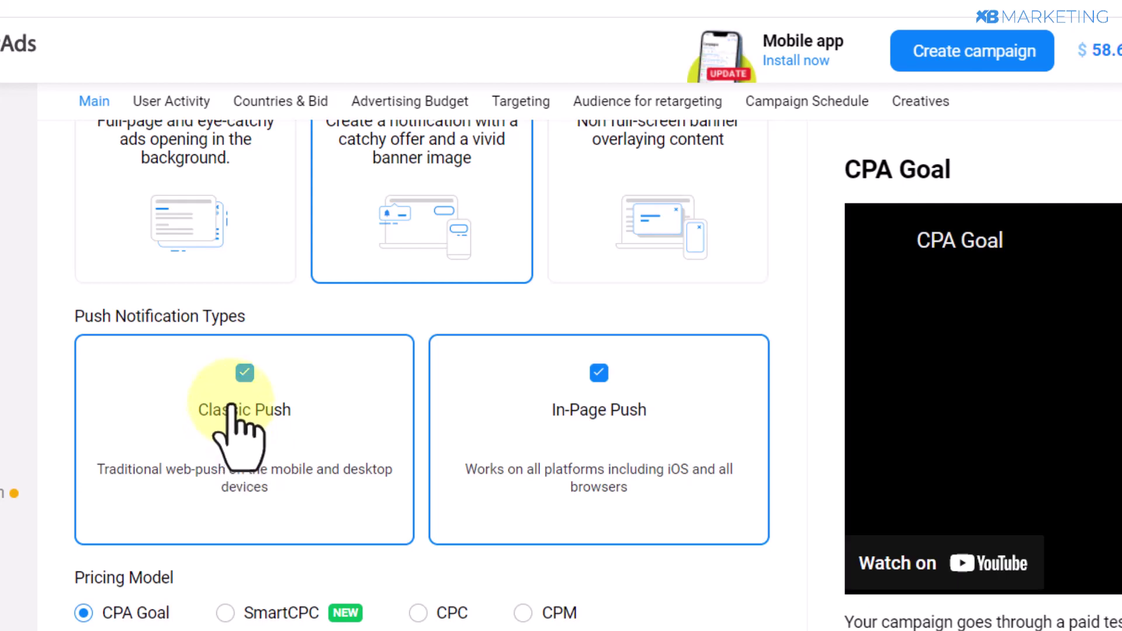
Limit push types to Classic Push only.
click(599, 404)
scroll(585, 409, down, 4)
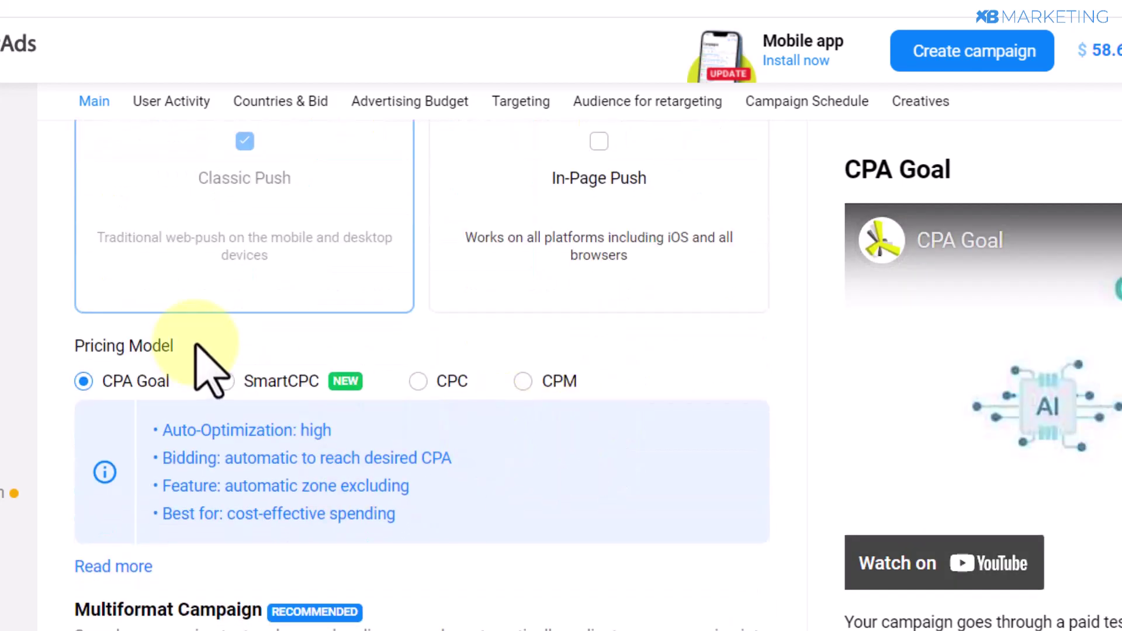
drag(205, 343, 80, 315)
click(65, 274)
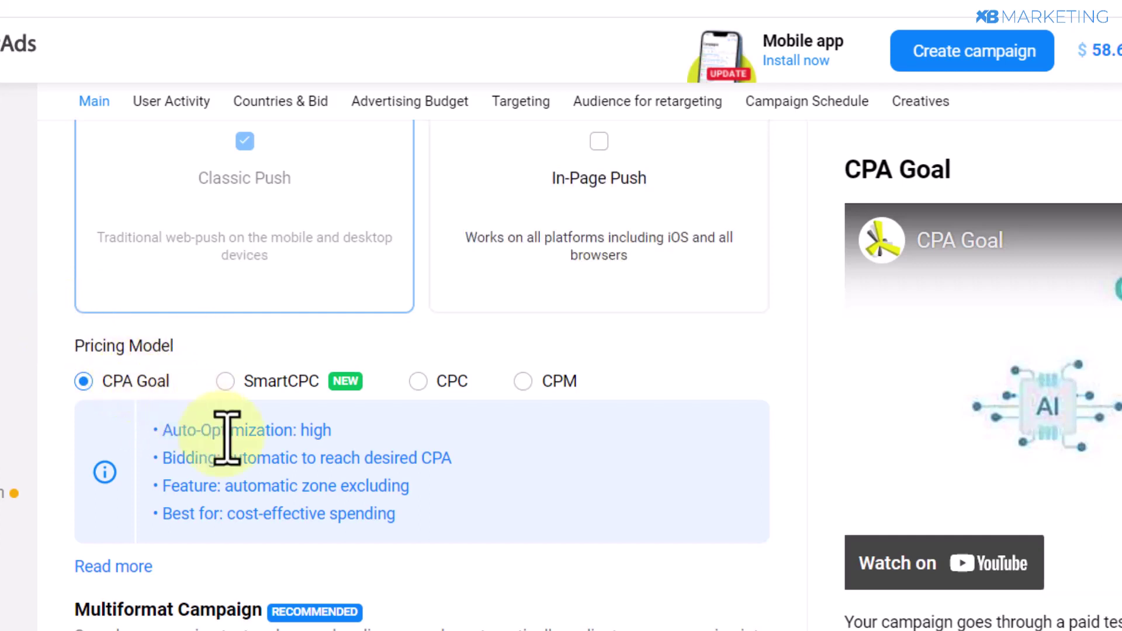
Compare SmartCPC, CPC and CPM pricing models and settle on CPC.
click(225, 381)
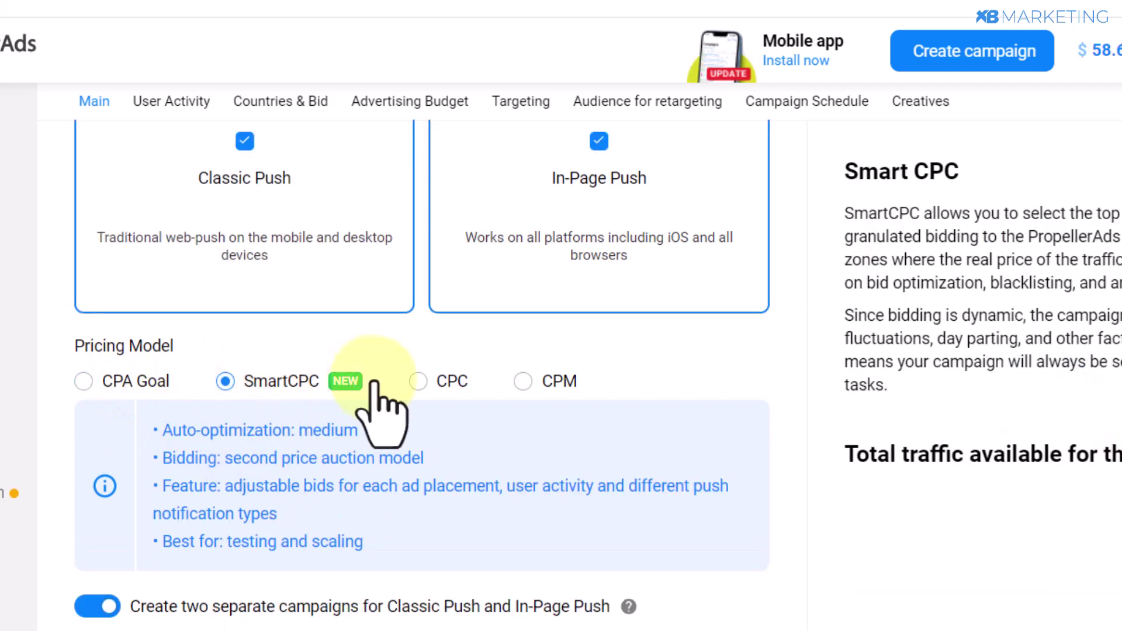
click(419, 382)
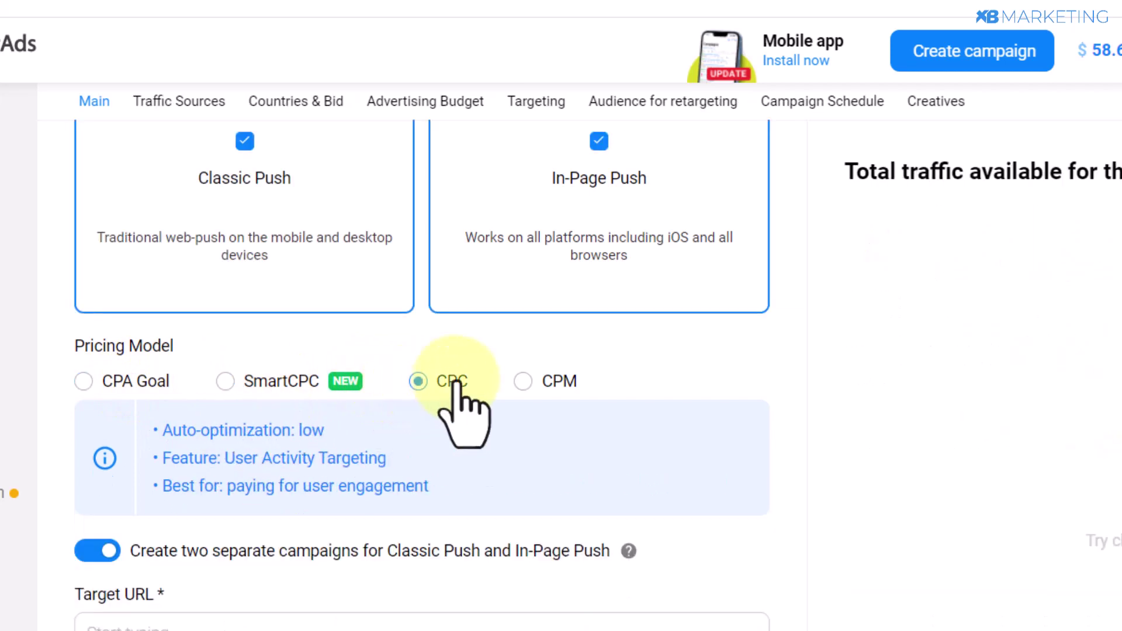
click(523, 382)
click(419, 381)
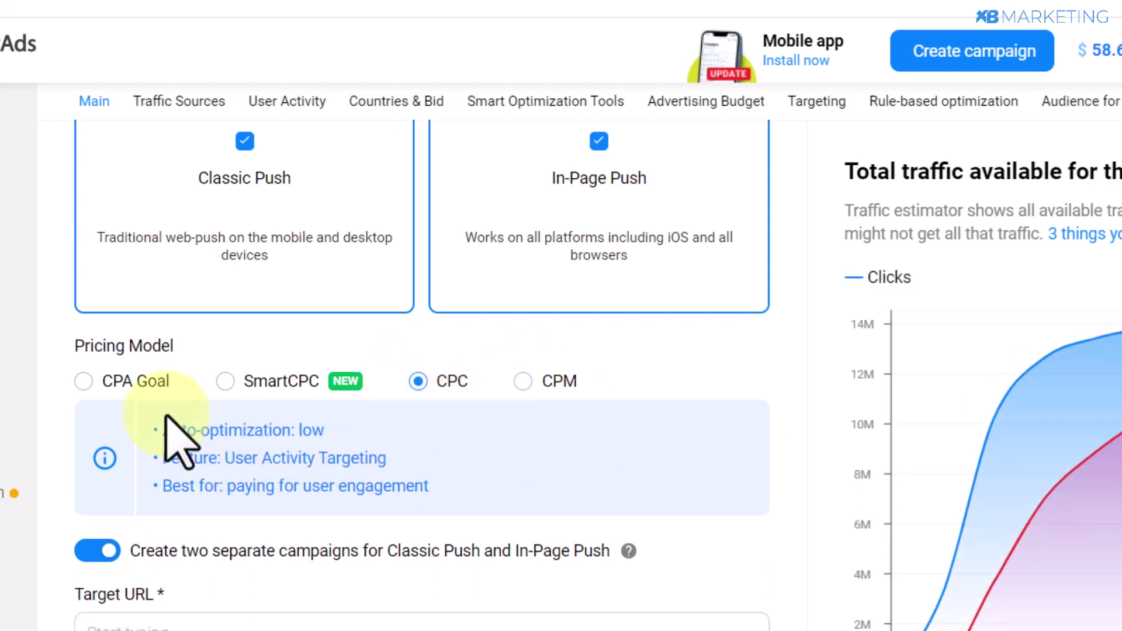
scroll(166, 417, down, 4)
triple_click(190, 361)
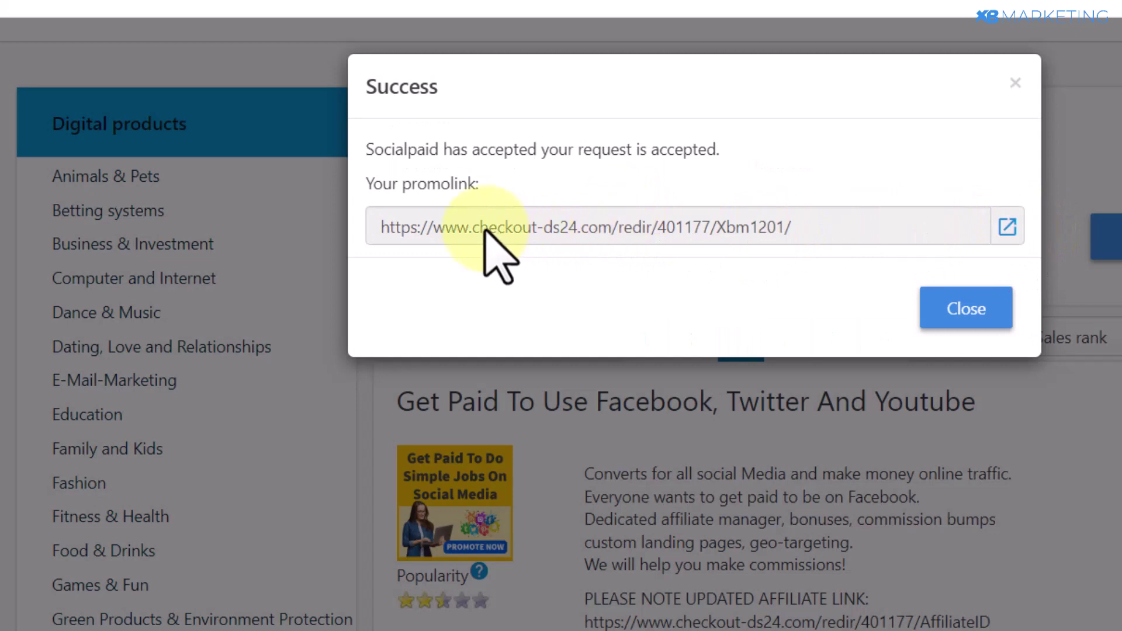
Copy the Socialpaid promolink from the Digistore24 Success dialog.
click(443, 226)
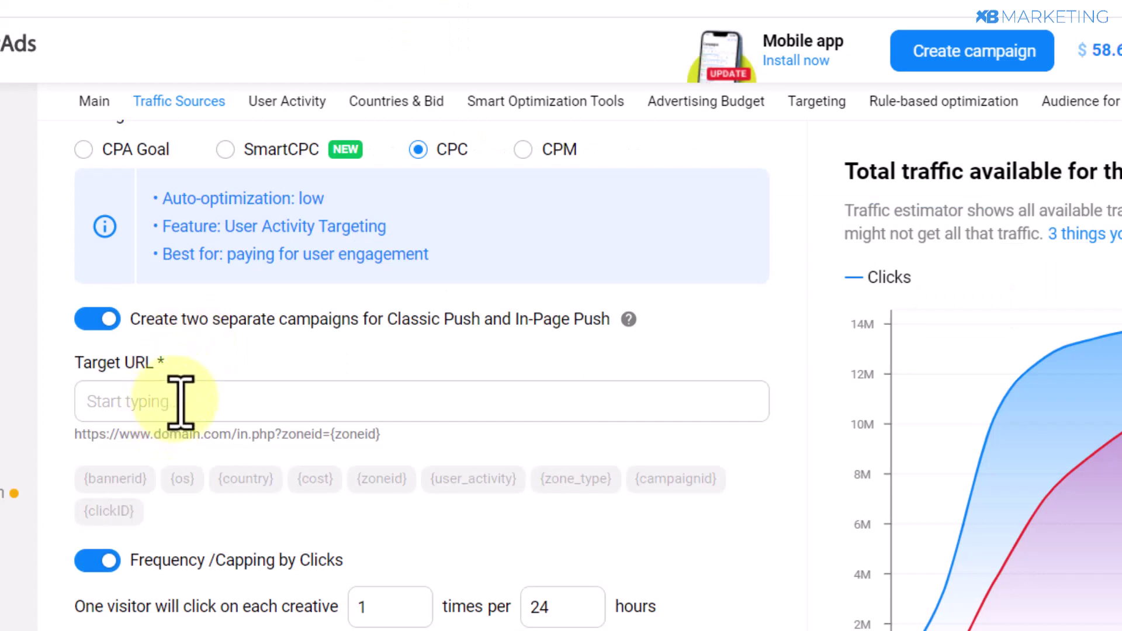
Set the promolink with {zoneid} as Target URL and cap frequency at 2 clicks per 24 hours.
scroll(475, 485, down, 1)
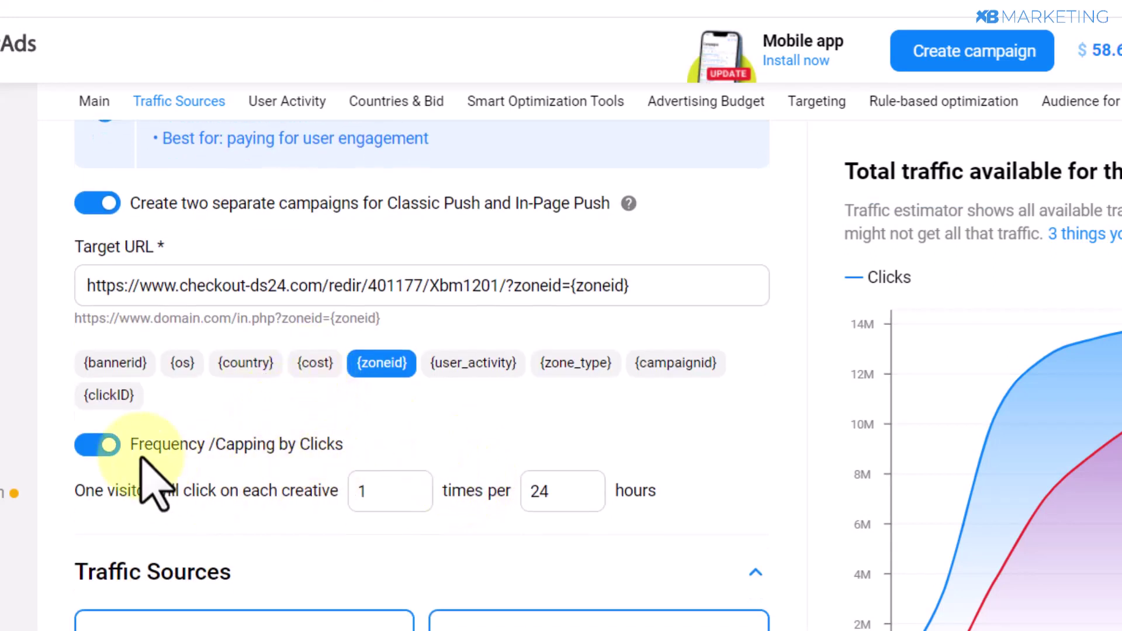
mouse_move(300, 455)
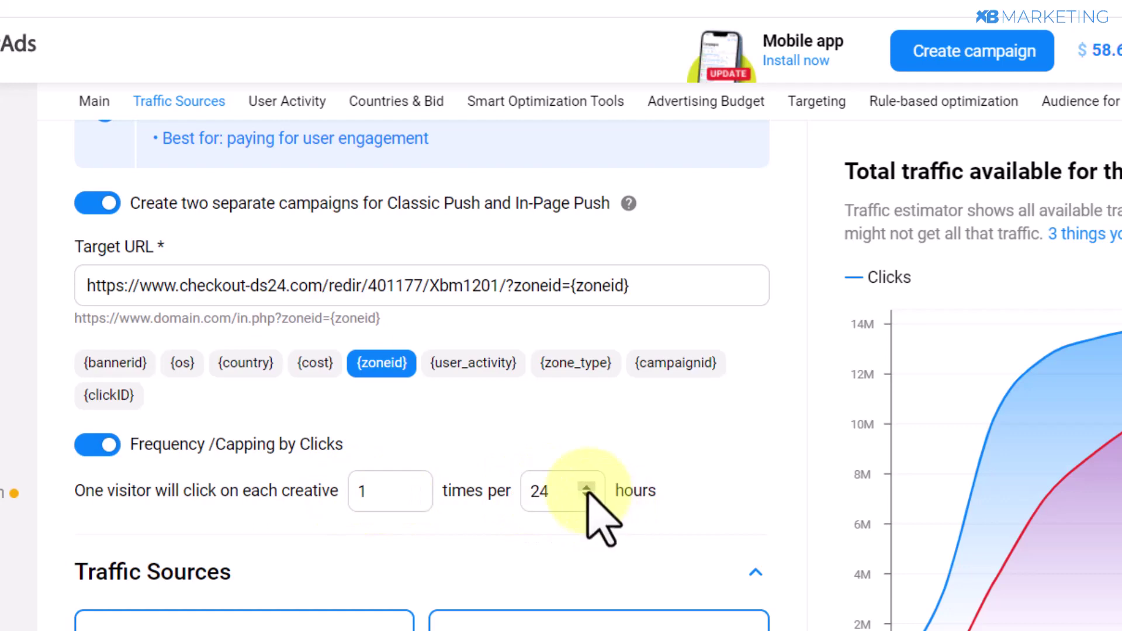
click(414, 487)
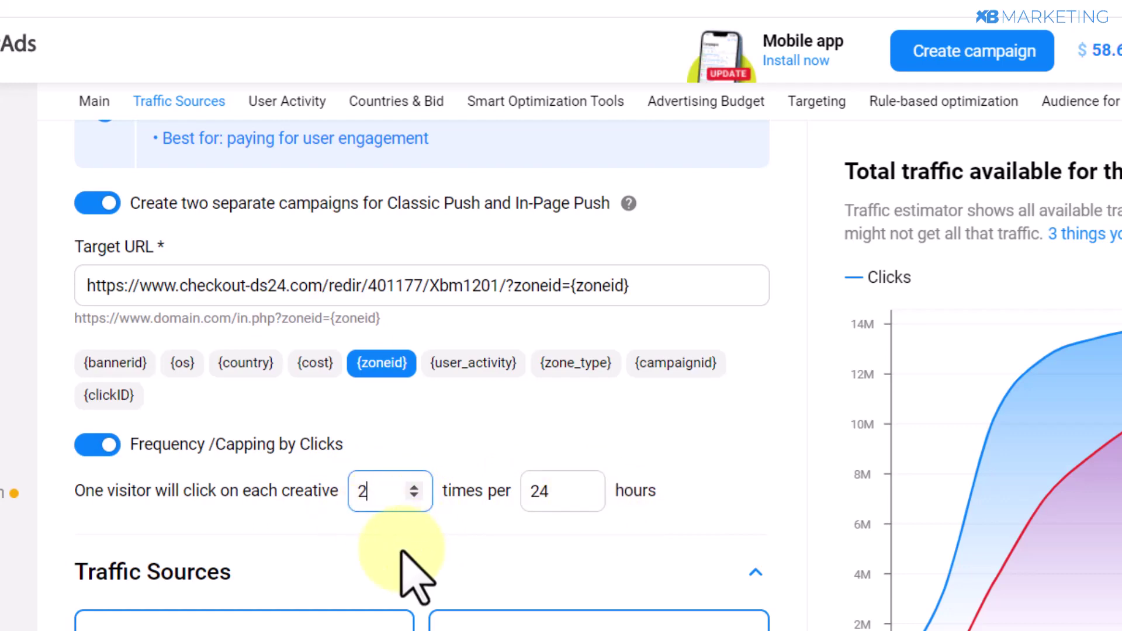
Exclude Partner Traffic and stop targeting Low activity users.
scroll(386, 544, down, 4)
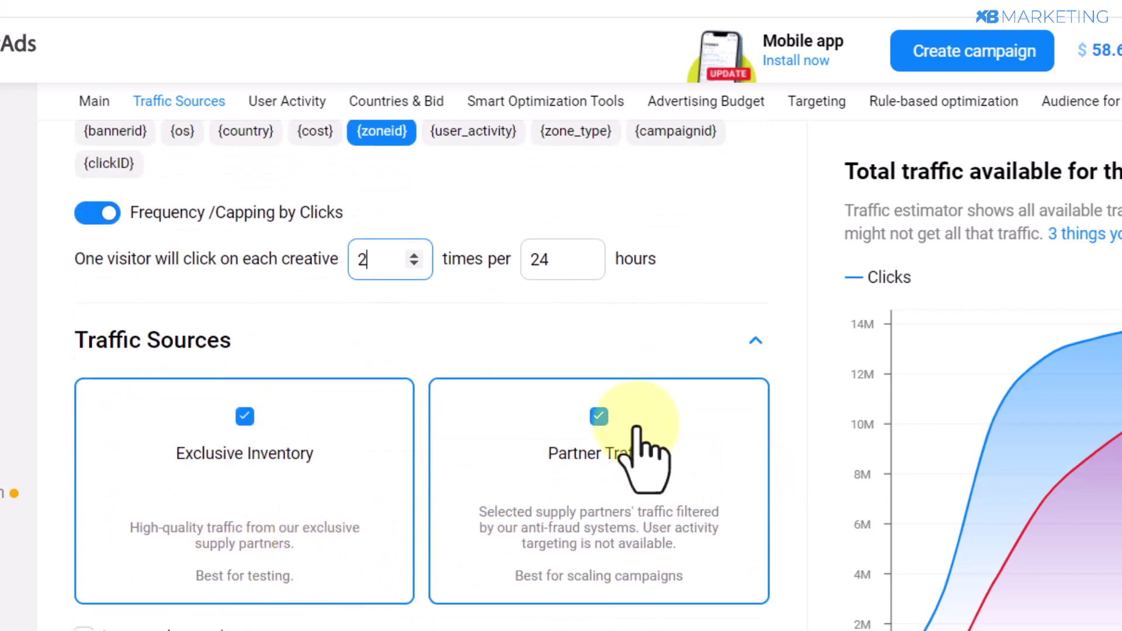
click(599, 417)
scroll(181, 321, down, 6)
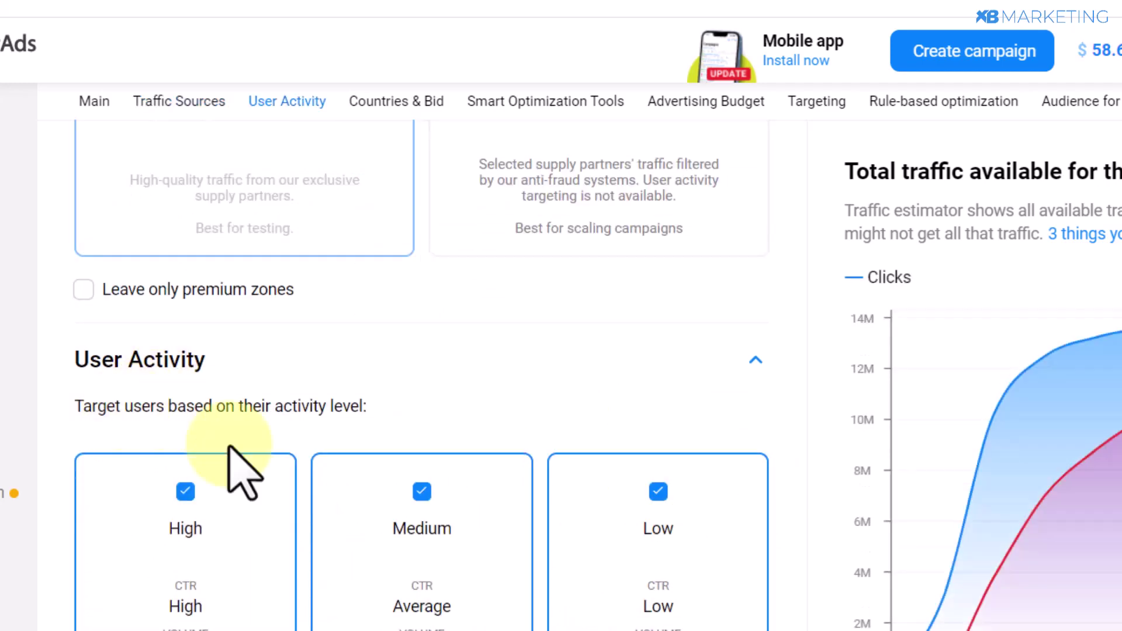
click(659, 492)
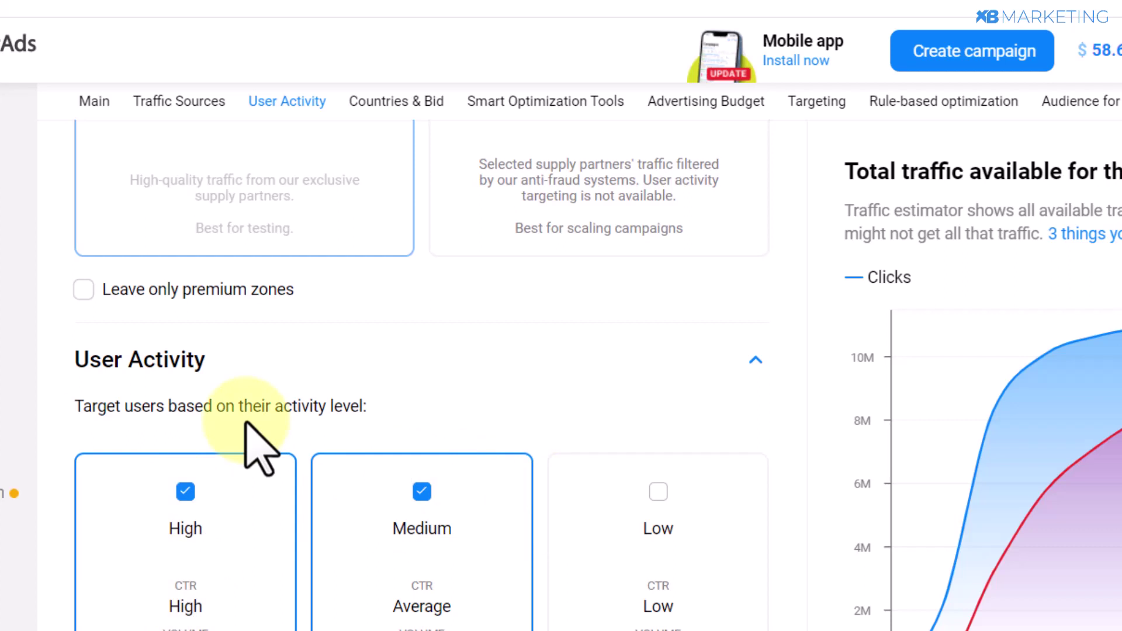
scroll(244, 432, down, 4)
scroll(219, 485, up, 2)
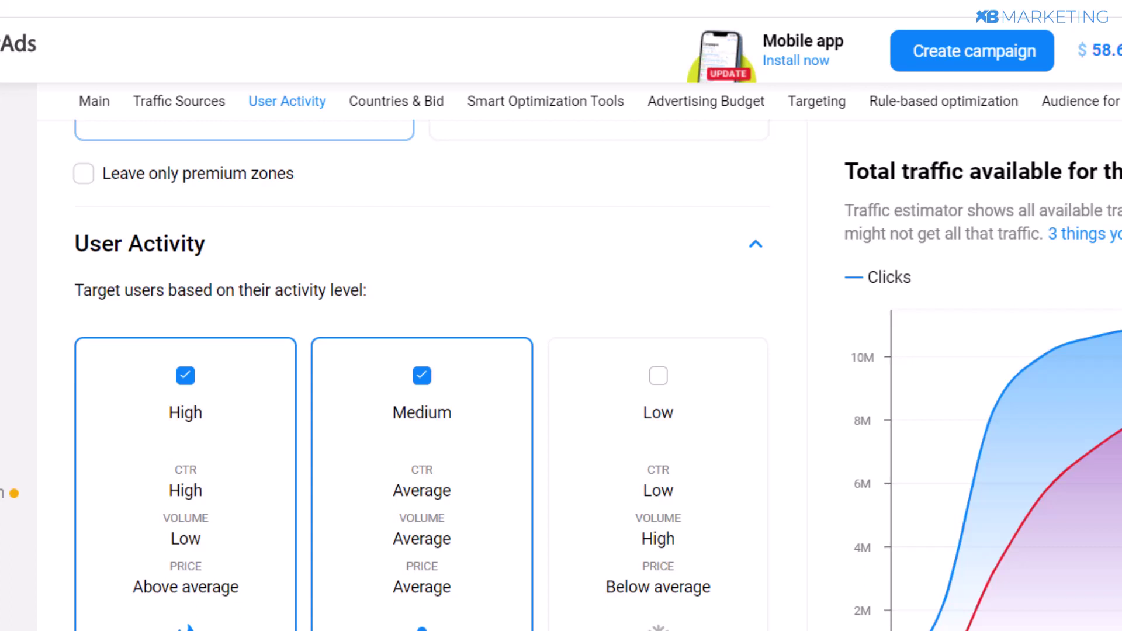
Target the United States by Cities at the recommended $0.106 CPC bid.
scroll(188, 451, down, 6)
scroll(234, 544, down, 2)
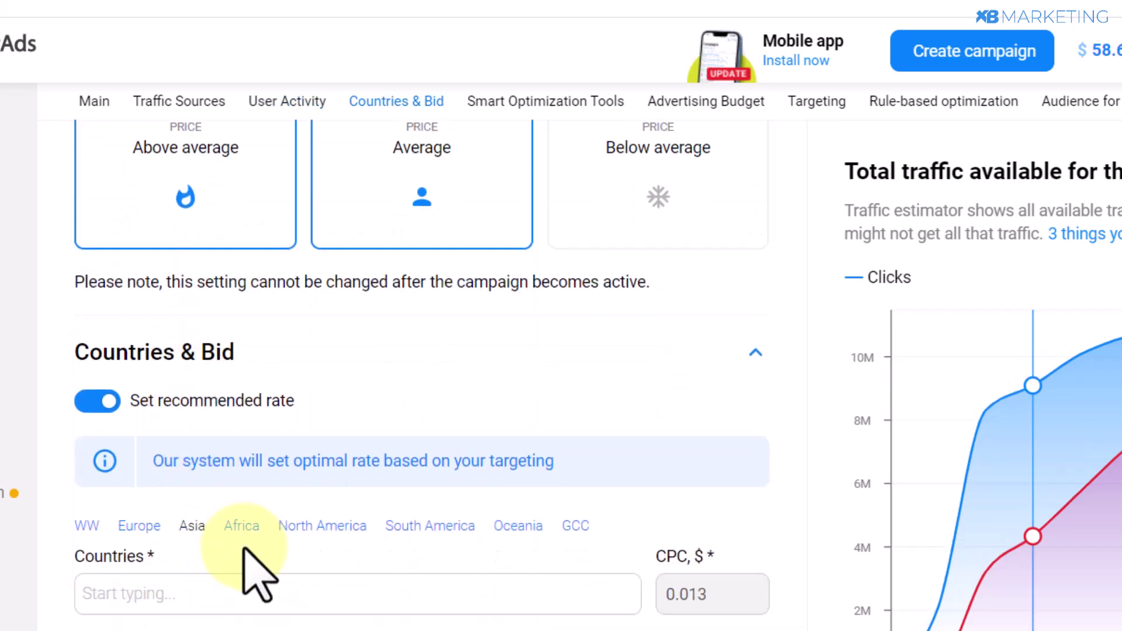
click(248, 570)
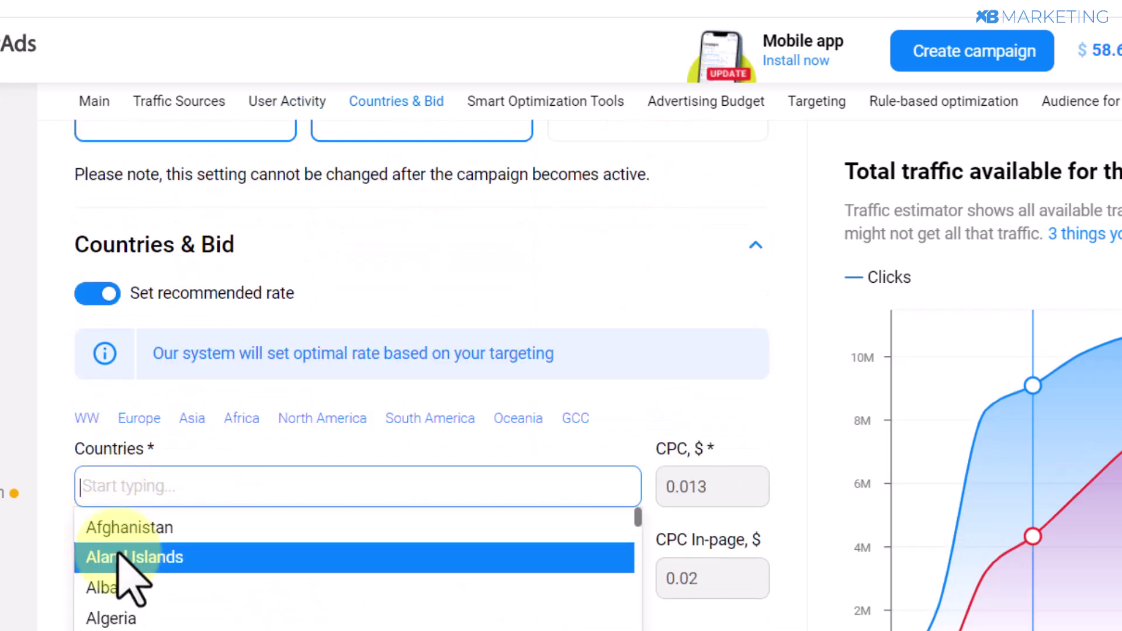
text(uni)
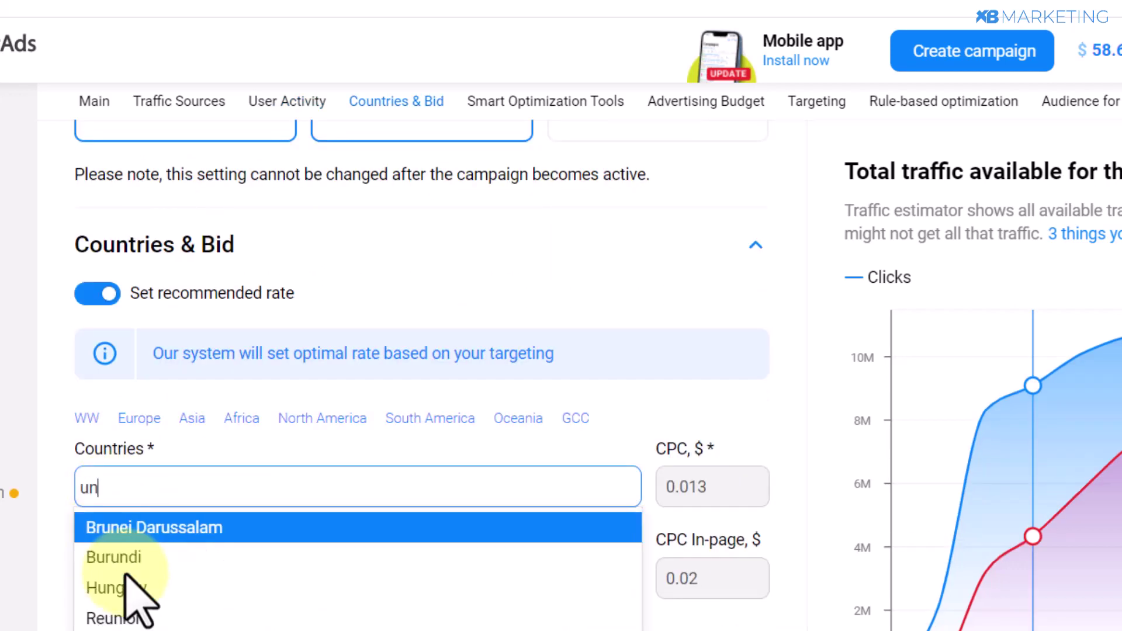
click(138, 608)
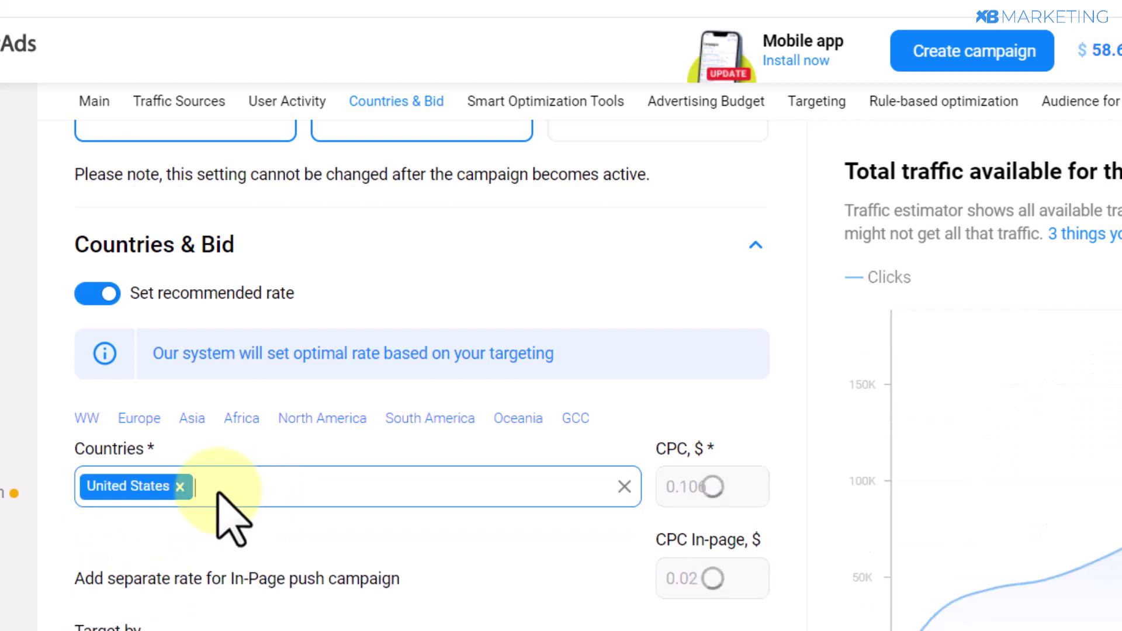
scroll(225, 514, down, 2)
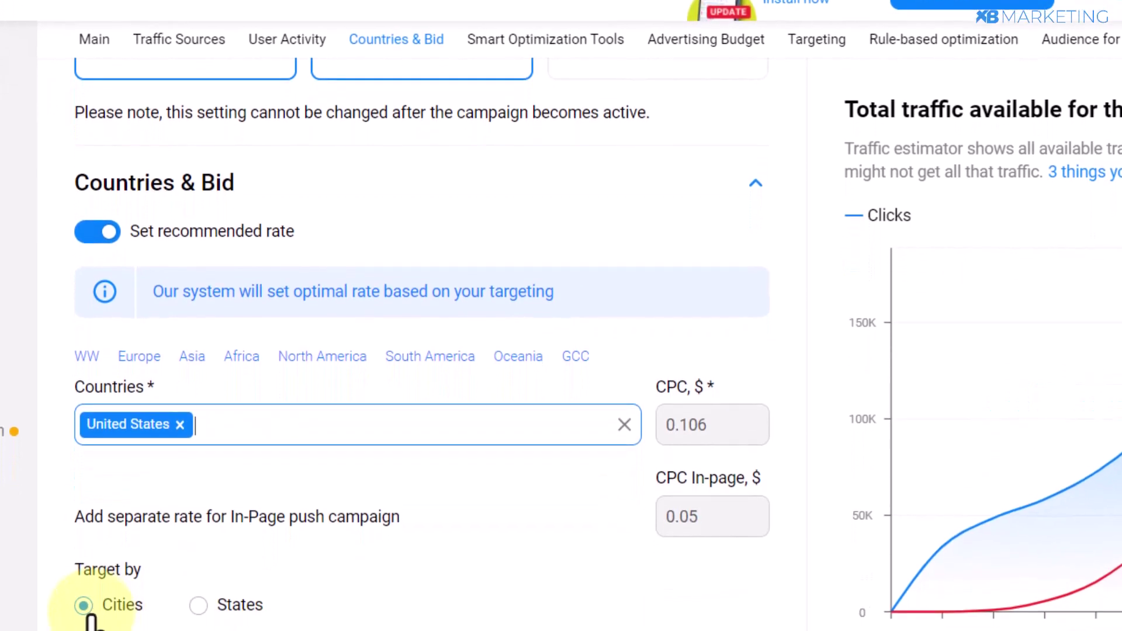
click(84, 582)
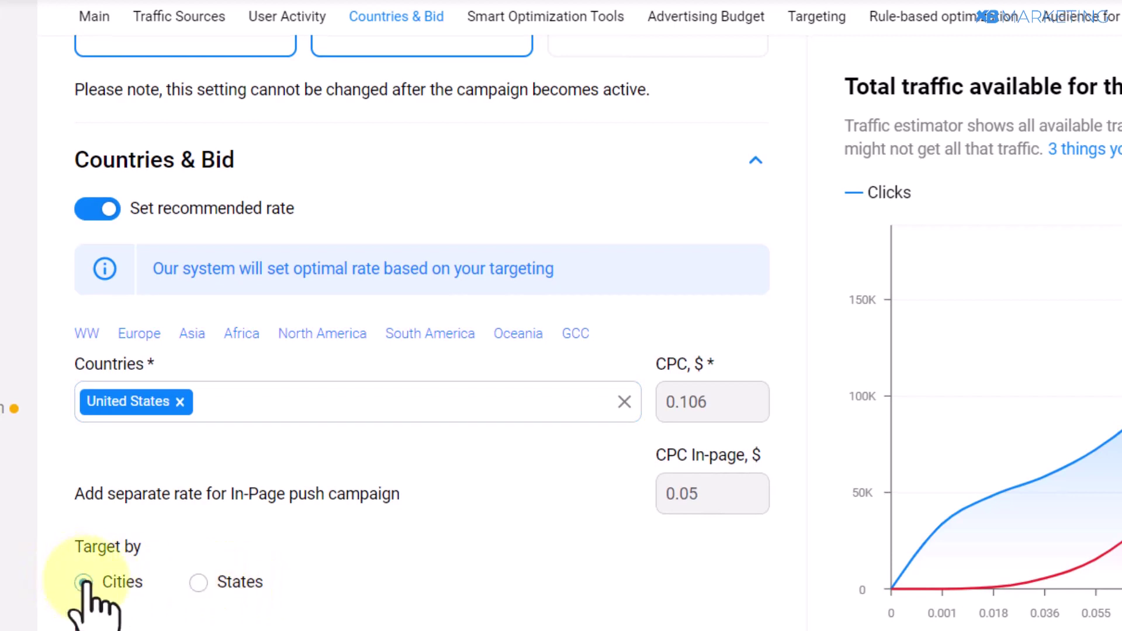
drag(708, 402, 689, 402)
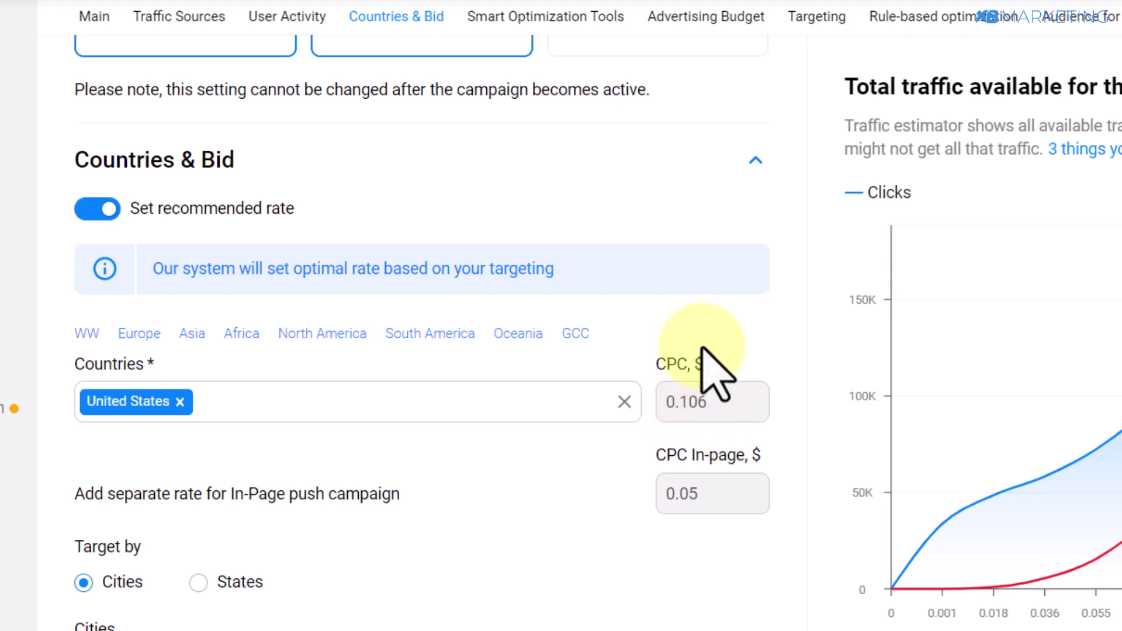
drag(665, 372, 696, 410)
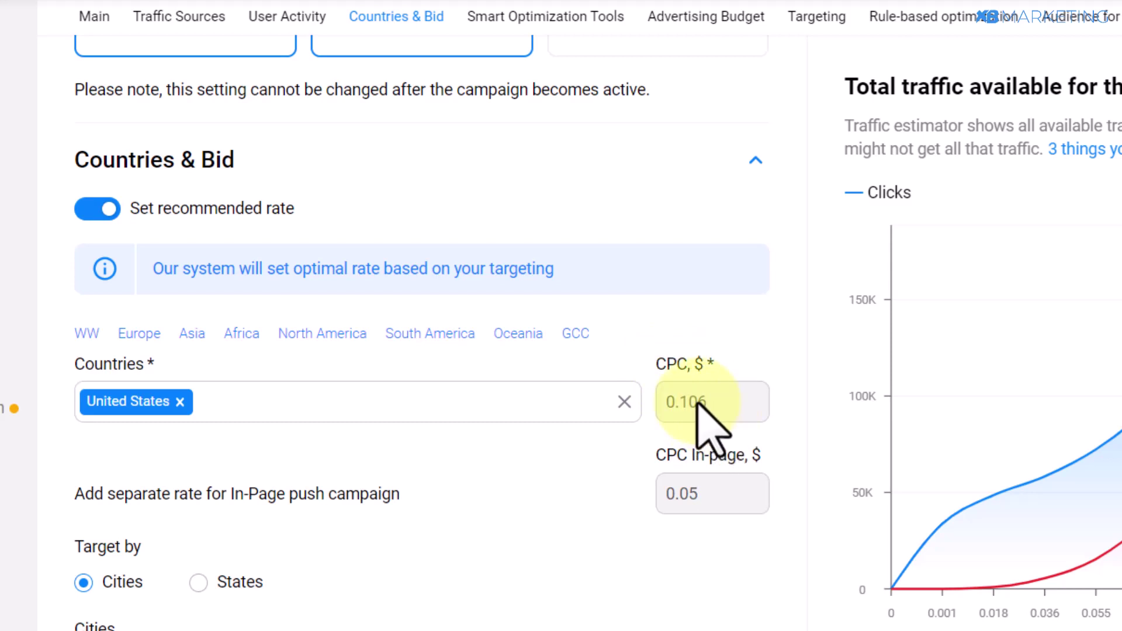
Set the Classic Push daily campaign budget to 10 and total campaign budget to 100.
scroll(621, 464, down, 10)
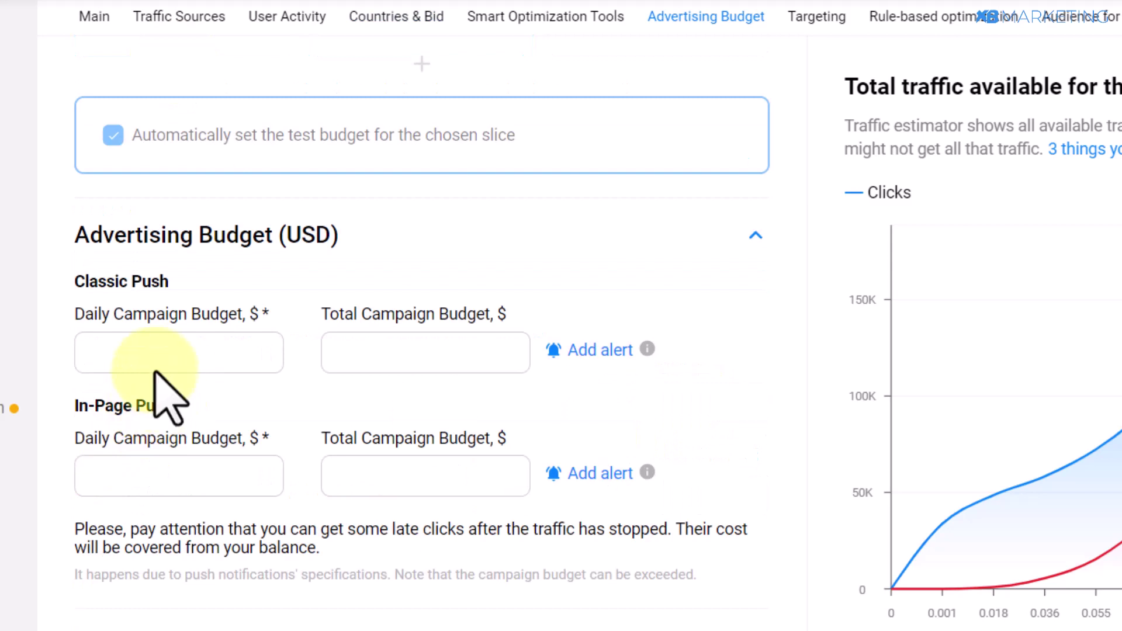
click(266, 356)
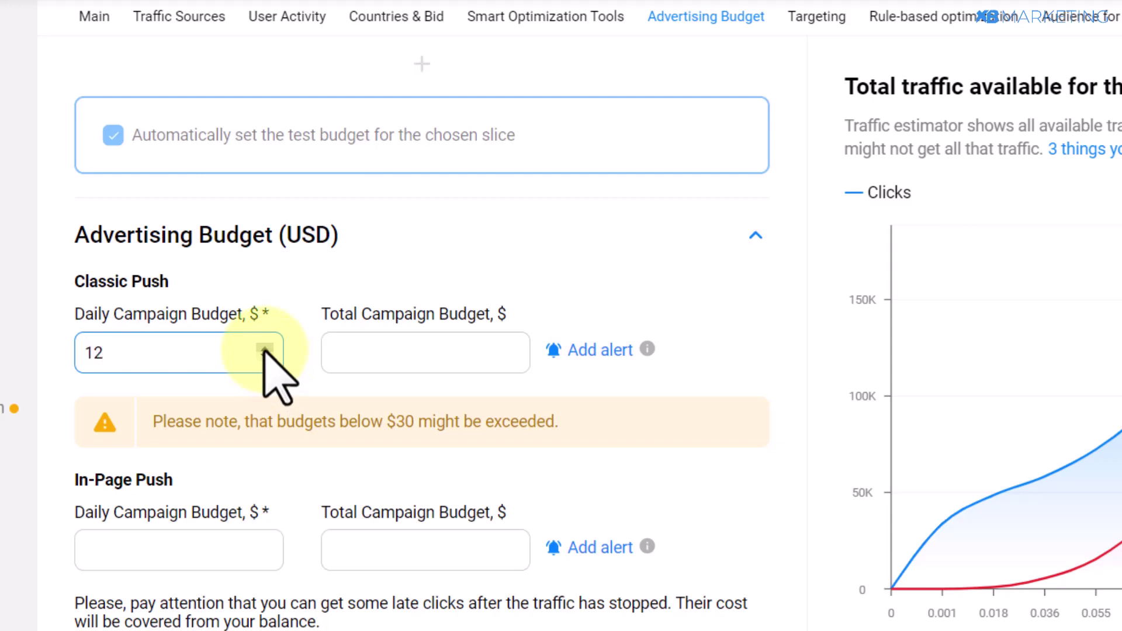
key(BackSpace)
text(0)
drag(118, 353, 50, 369)
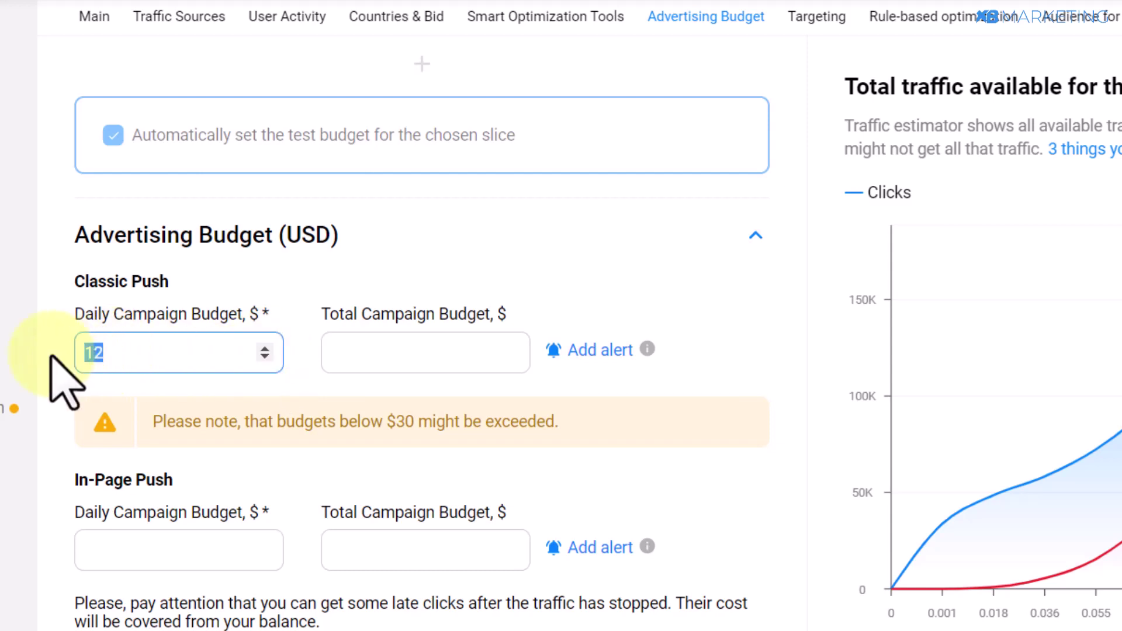
key(Tab)
text(100)
click(358, 420)
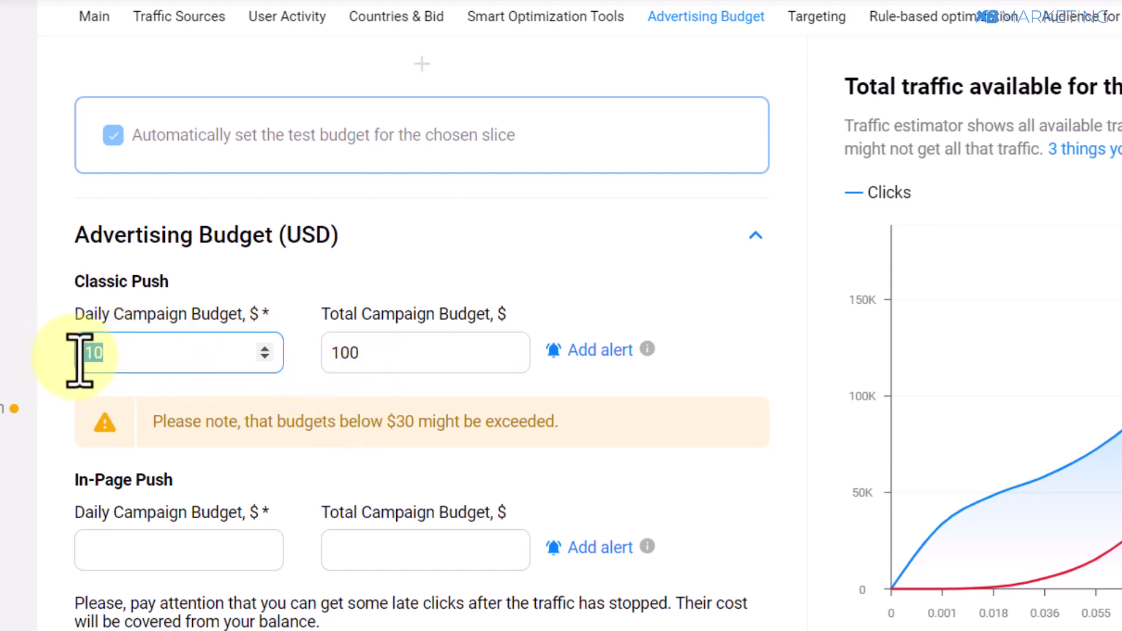
click(342, 351)
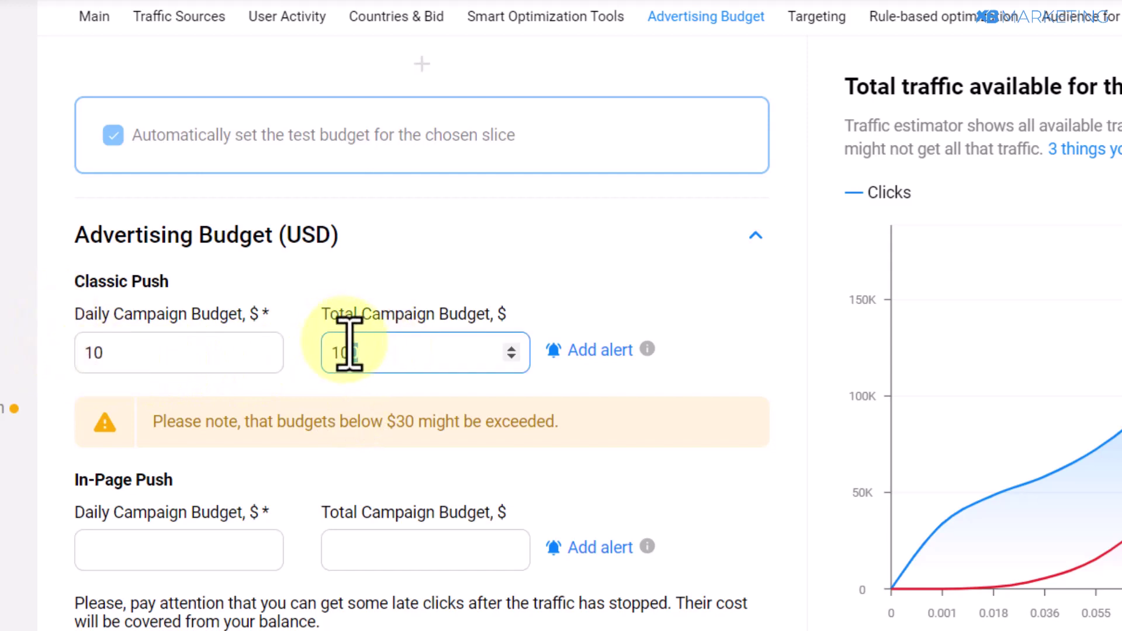
drag(350, 352, 391, 373)
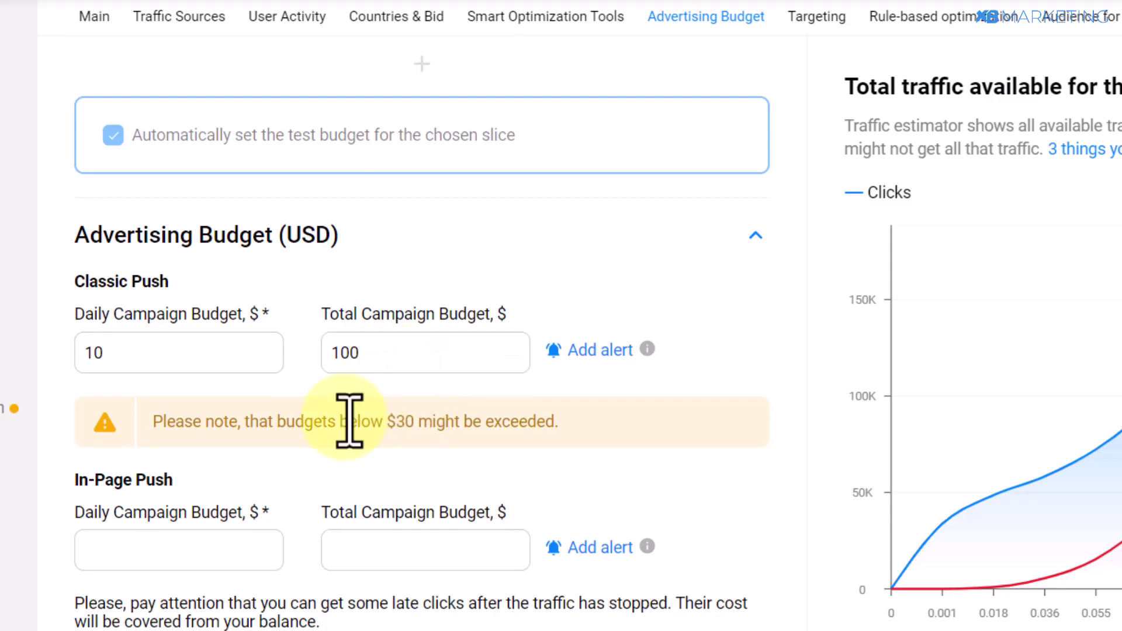
scroll(348, 419, down, 6)
Target the Mobile platform with Android and iOS operating systems.
click(148, 460)
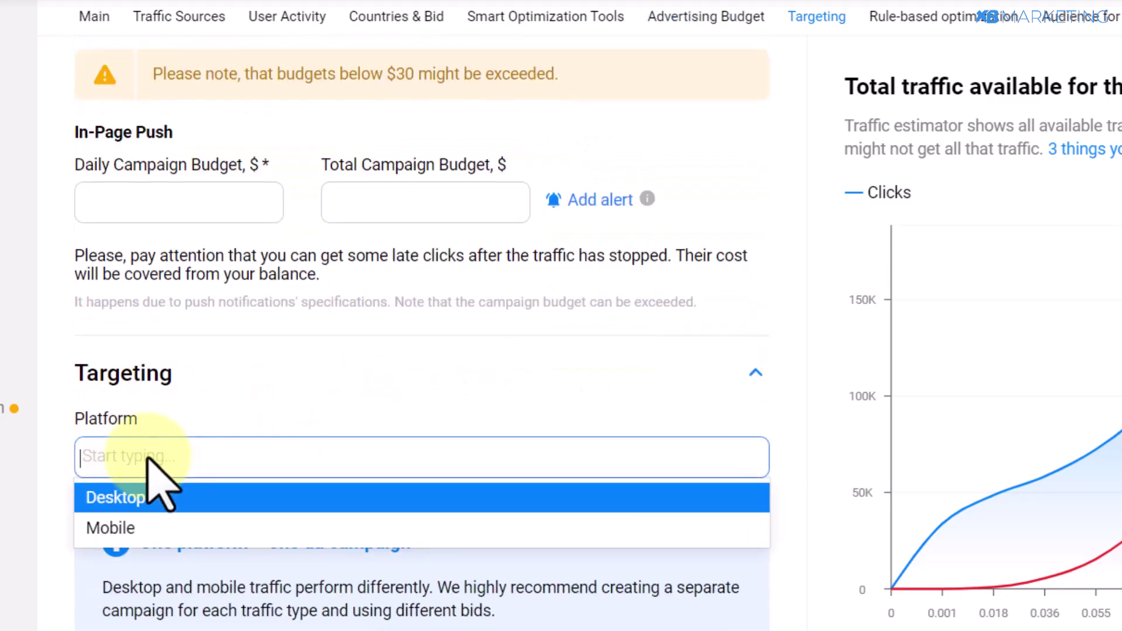
click(114, 529)
scroll(88, 514, down, 8)
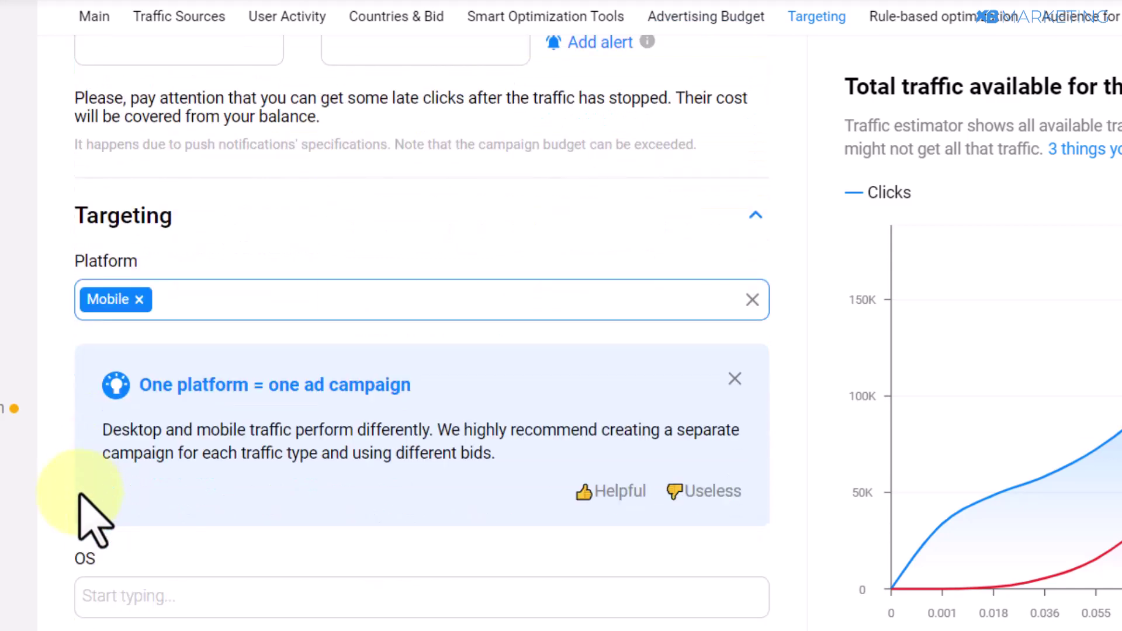
click(234, 291)
click(117, 331)
click(140, 380)
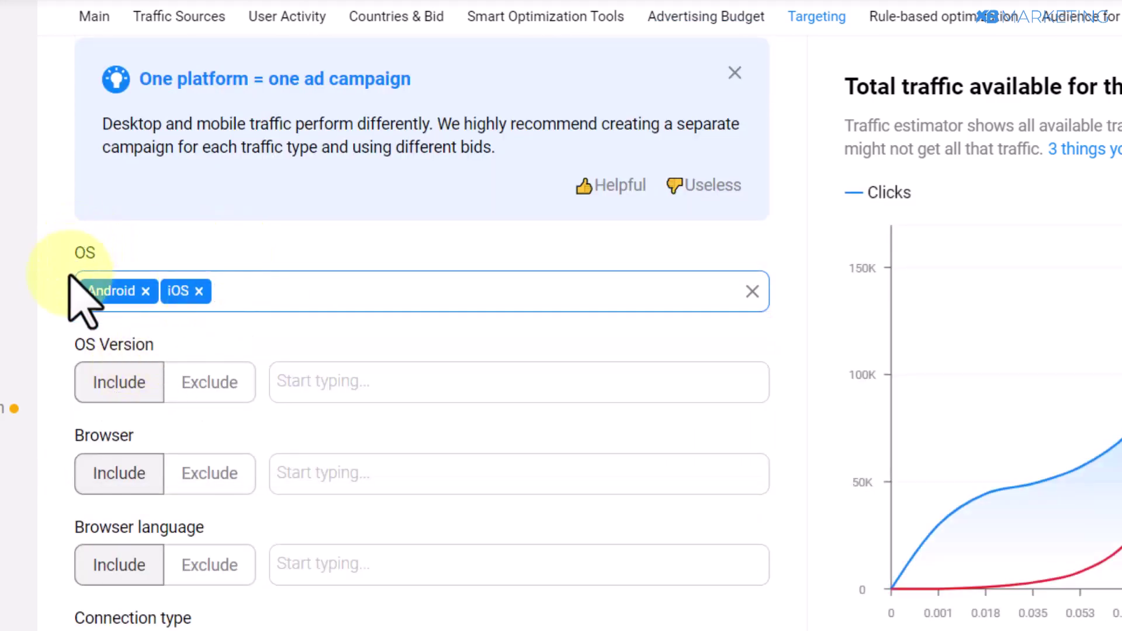
Target men aged 18-29 interested in Finance.
scroll(117, 333, down, 10)
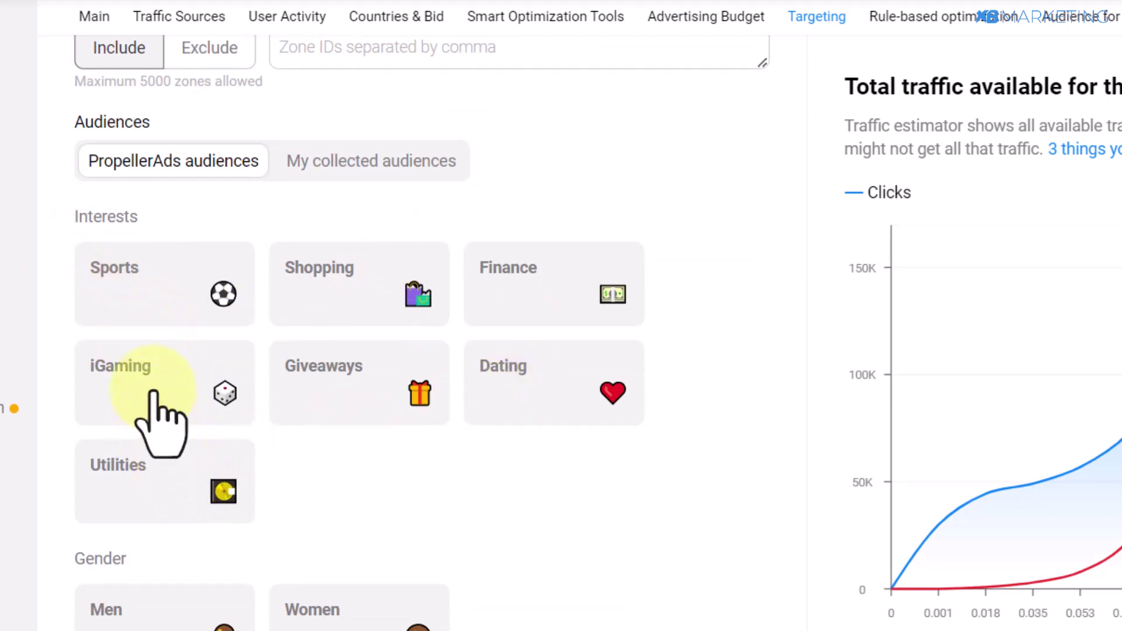
scroll(154, 404, up, 2)
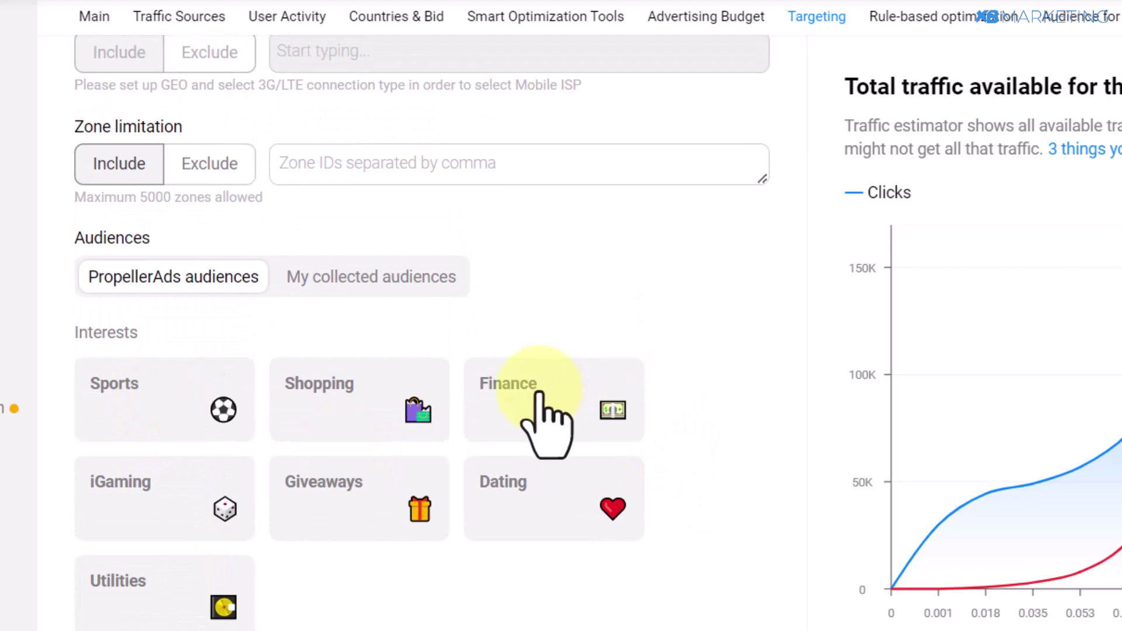
click(543, 418)
scroll(543, 419, down, 8)
click(168, 281)
click(360, 278)
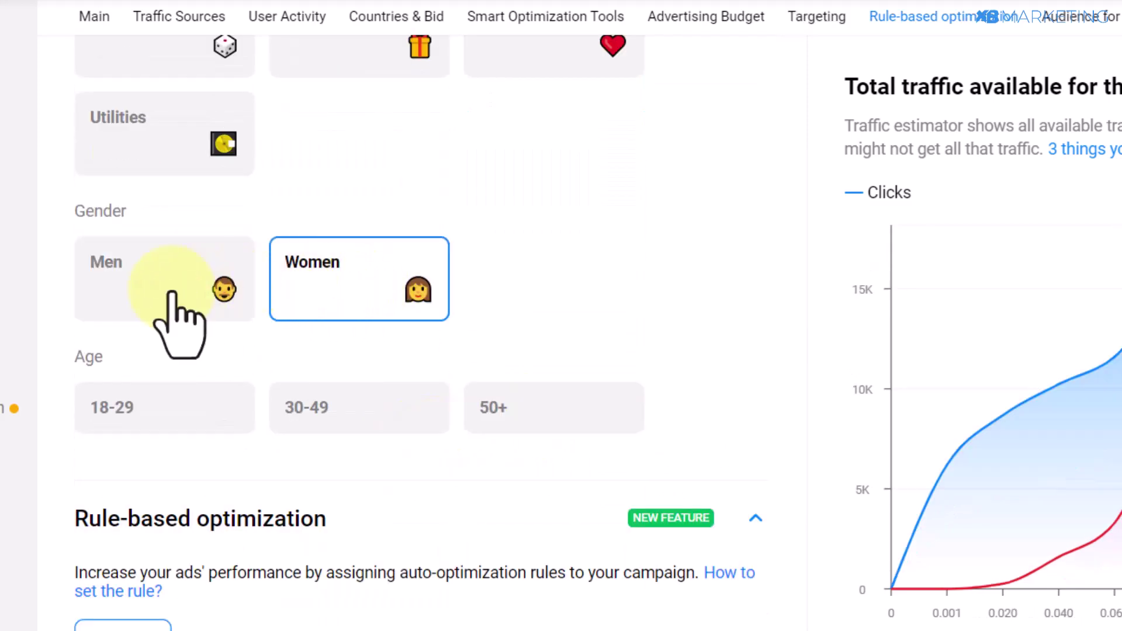
click(170, 287)
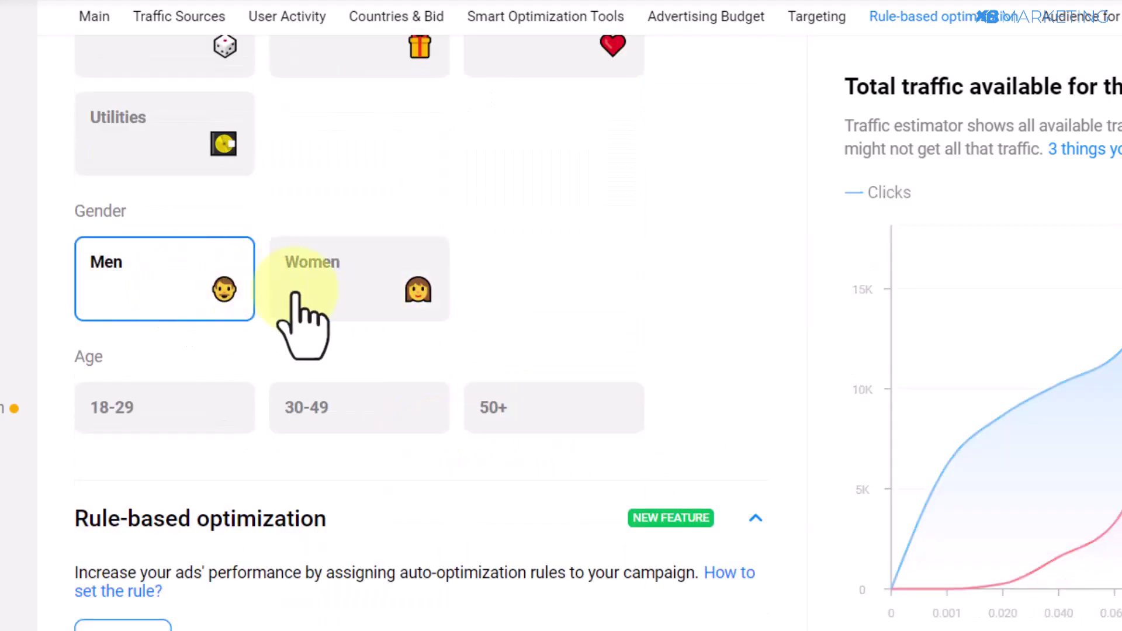
click(208, 406)
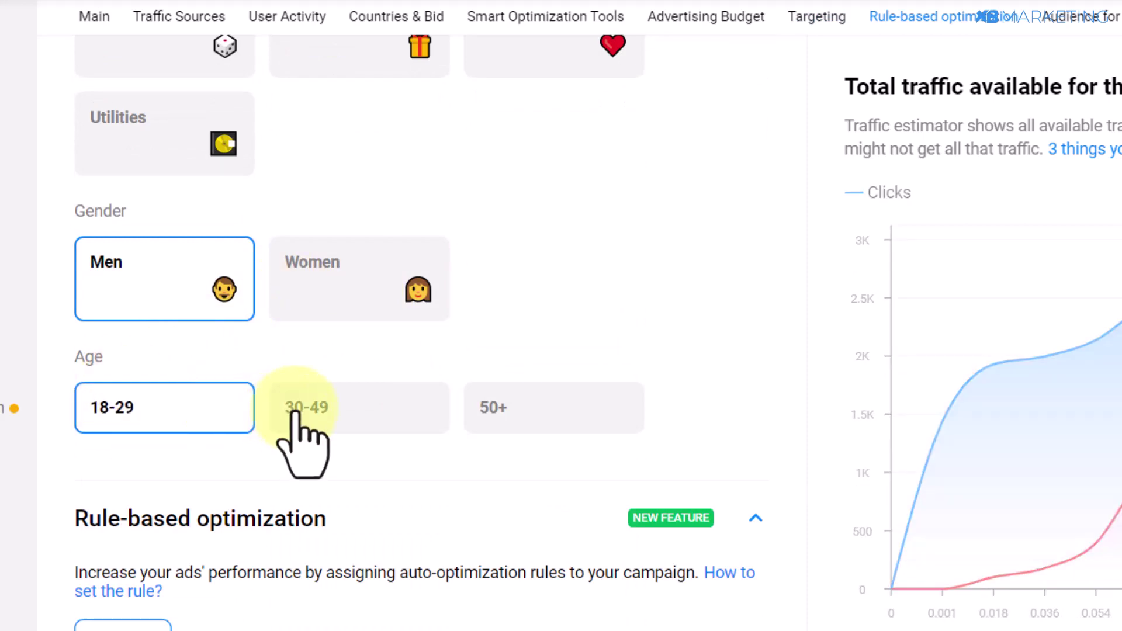
scroll(175, 414, down, 2)
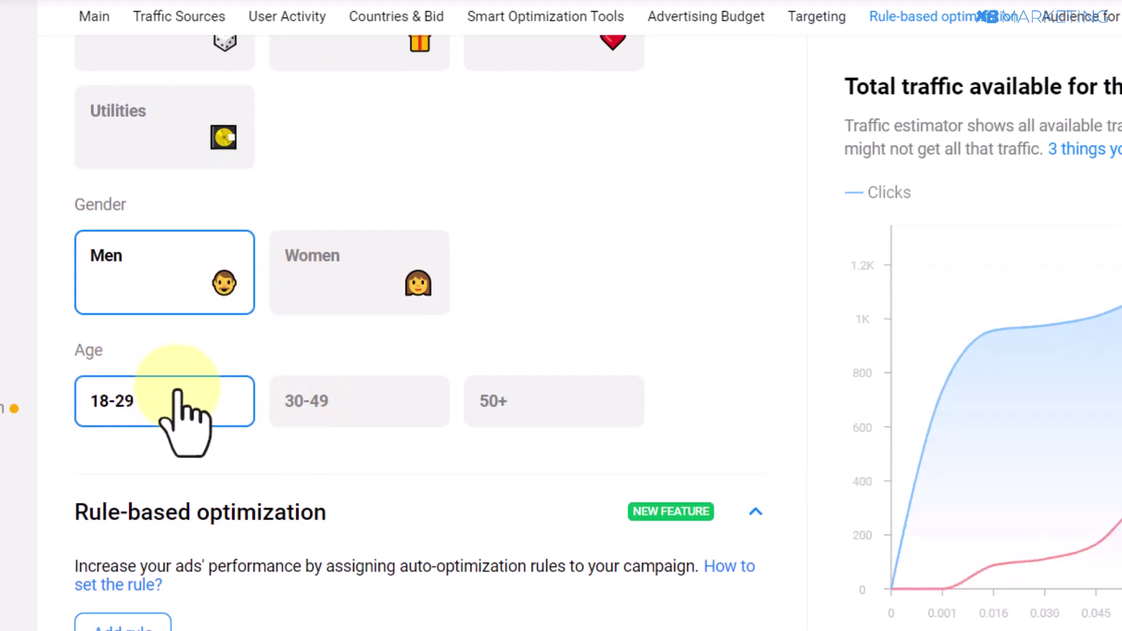
scroll(220, 446, down, 6)
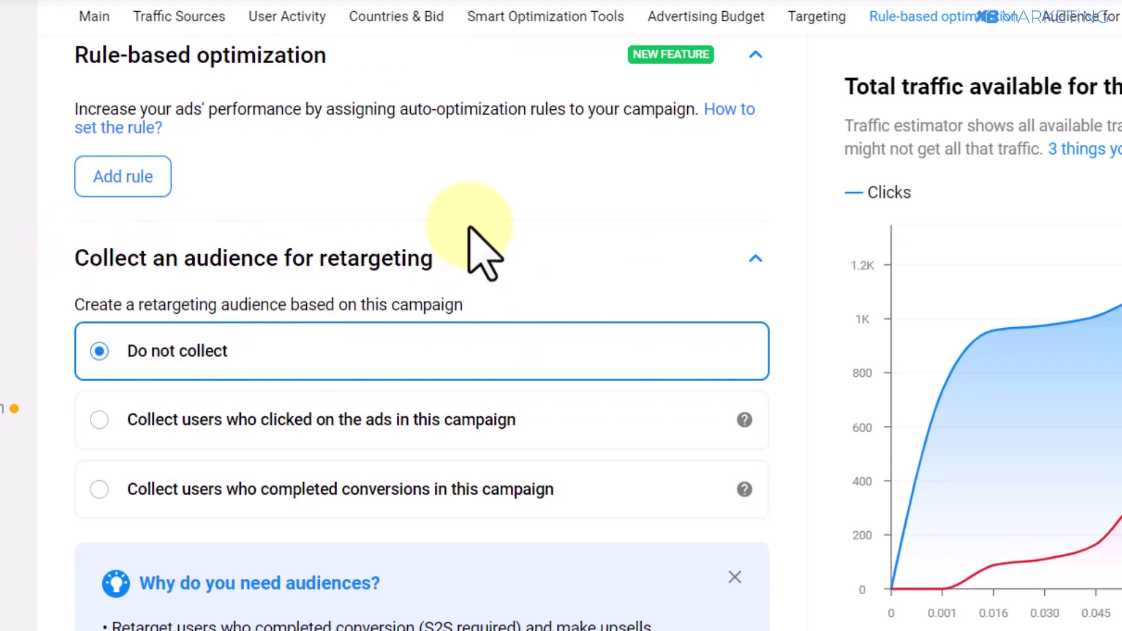
Leave retargeting audience collection turned off.
click(377, 260)
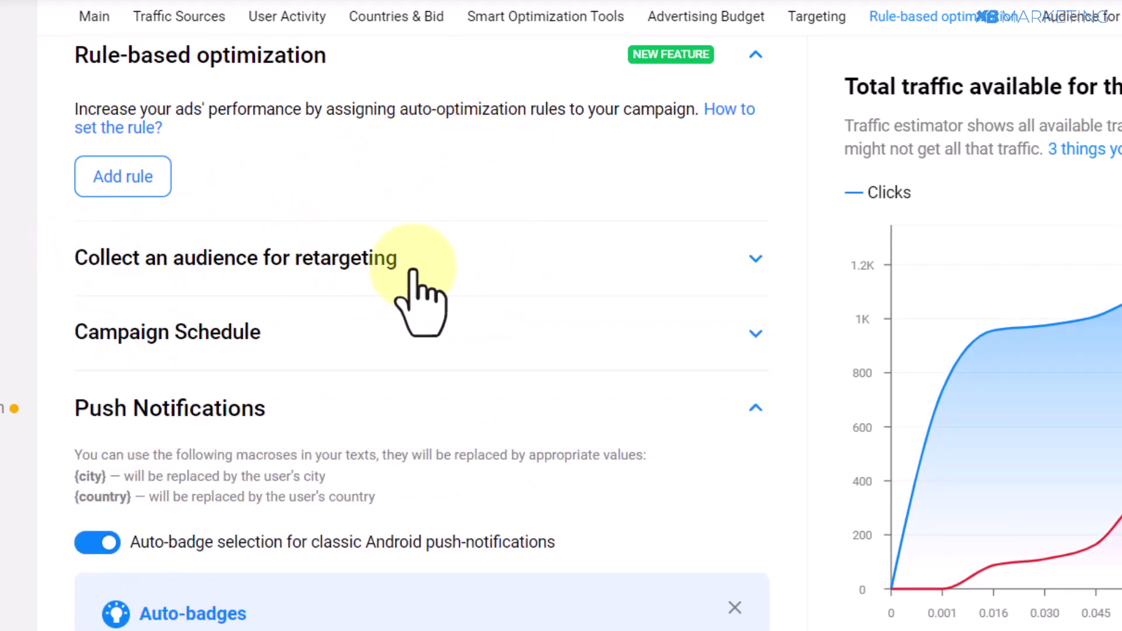
click(315, 262)
click(99, 351)
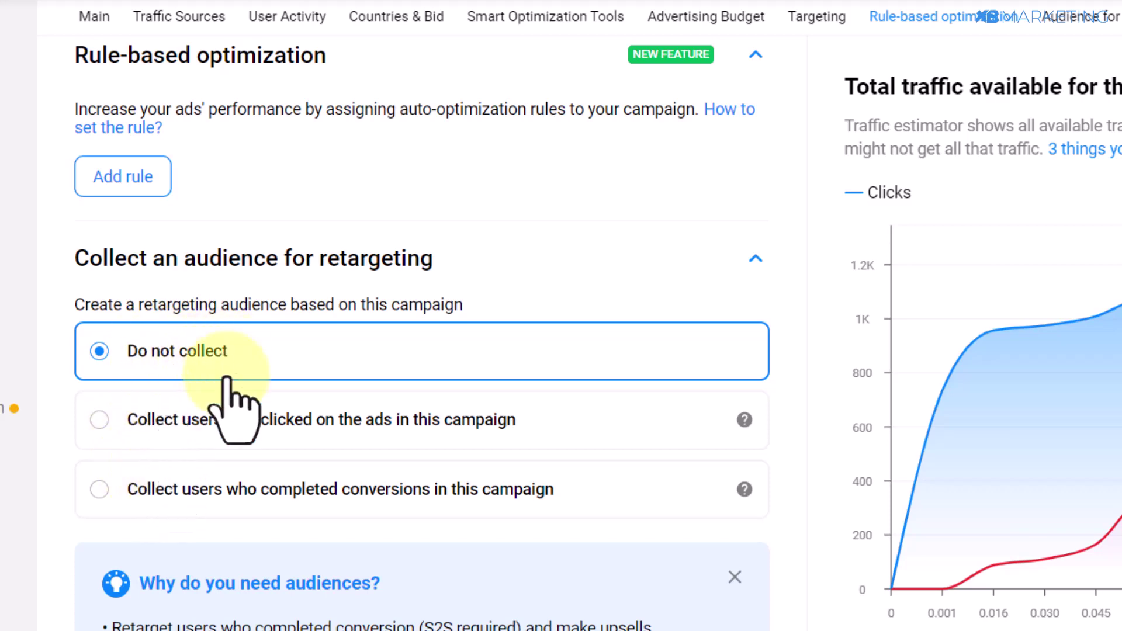
Deselect some Monday–Wednesday hours in the campaign schedule, then continue down to Creative 1.
scroll(231, 380, down, 5)
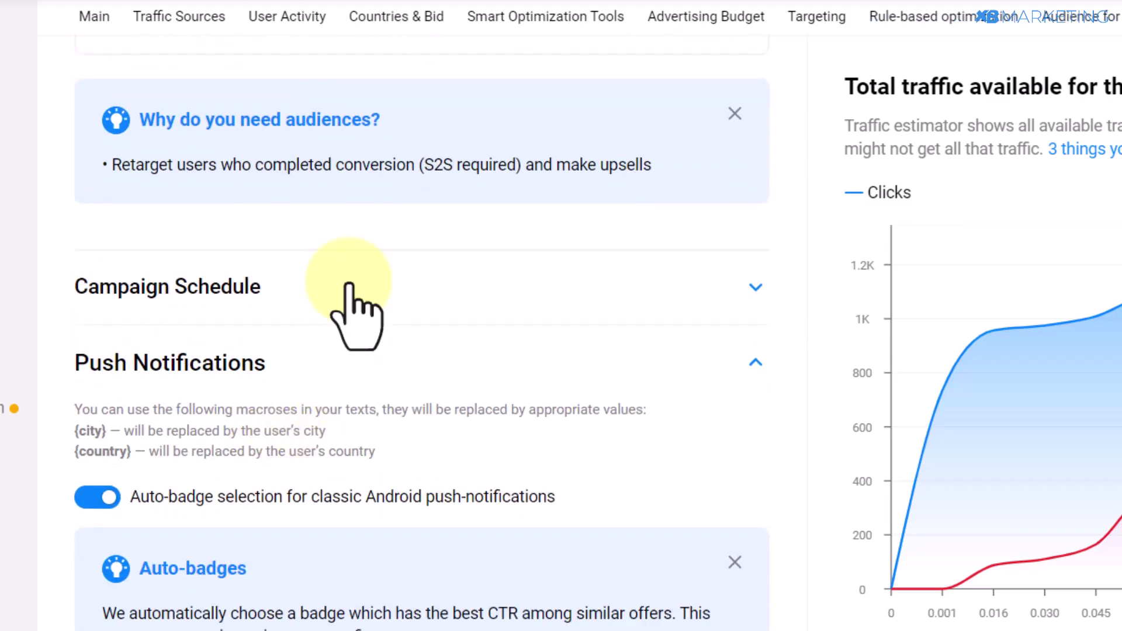
click(349, 283)
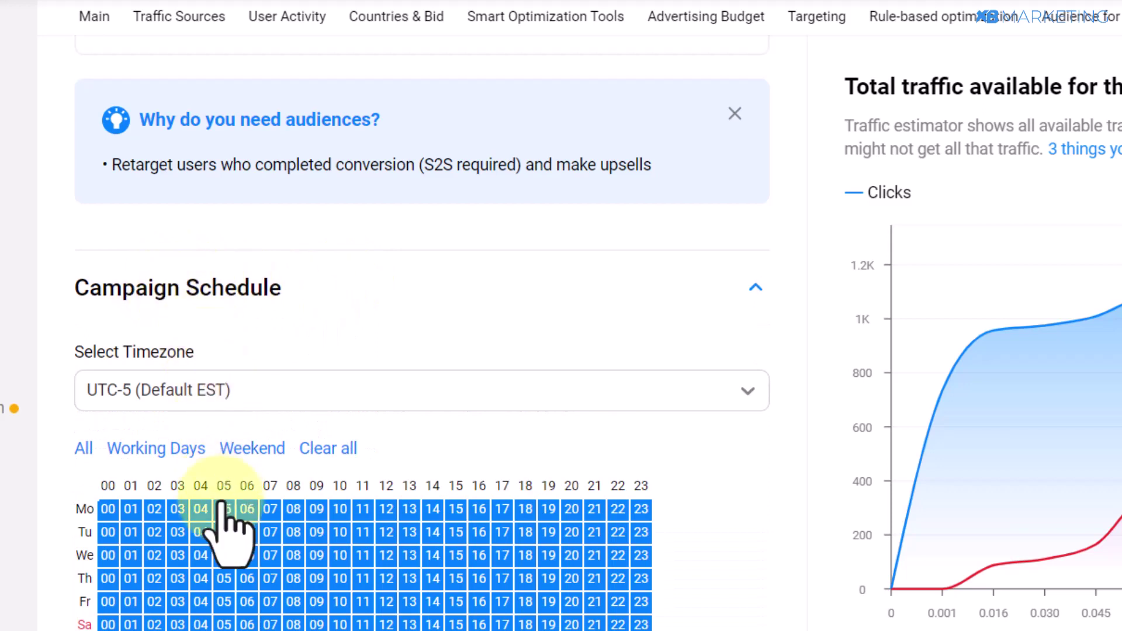
drag(177, 509, 142, 514)
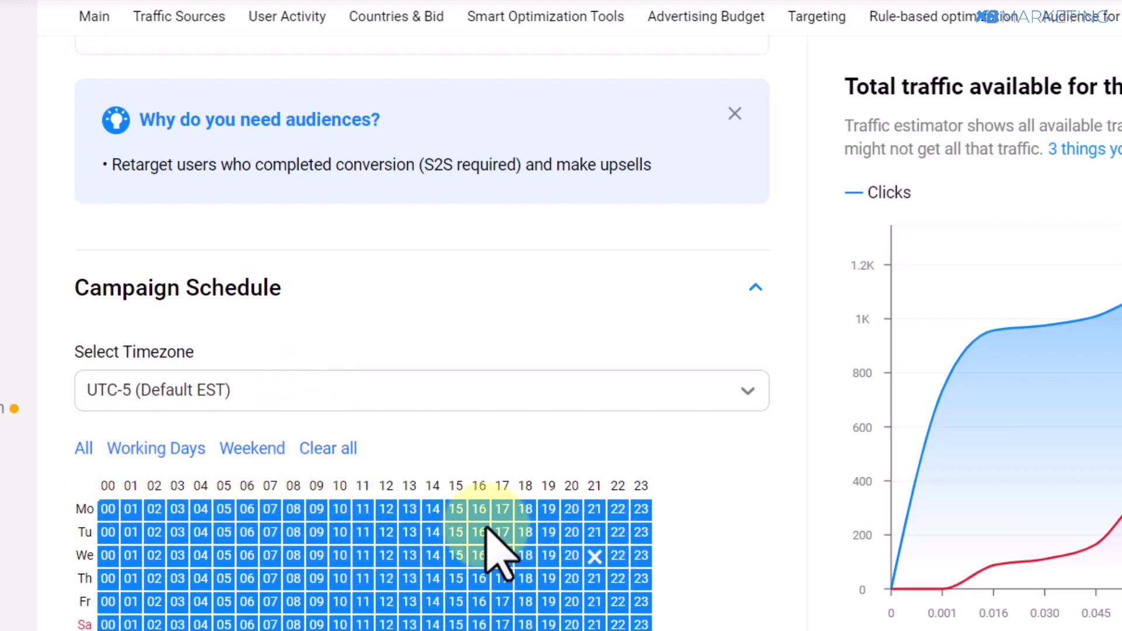
scroll(251, 515, down, 8)
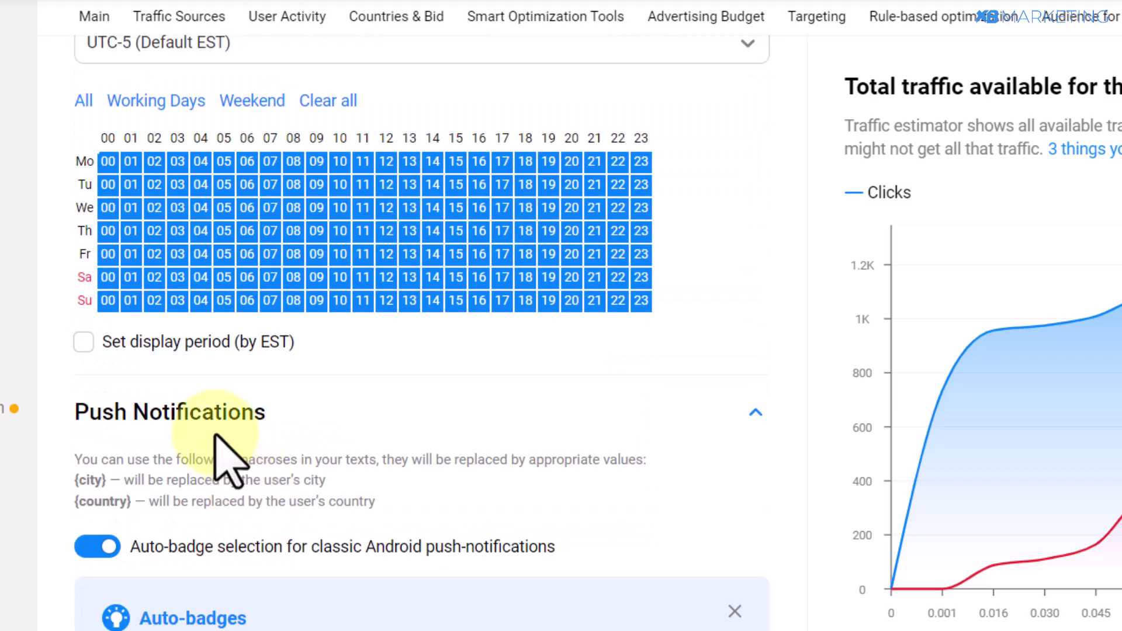
scroll(339, 263, down, 6)
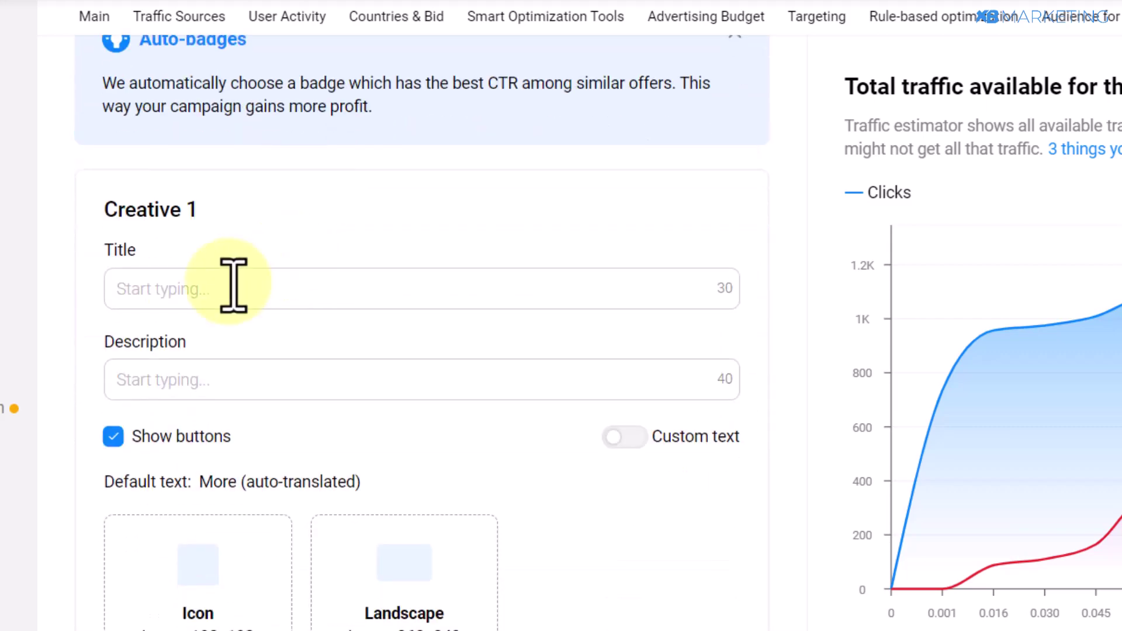
scroll(140, 263, down, 2)
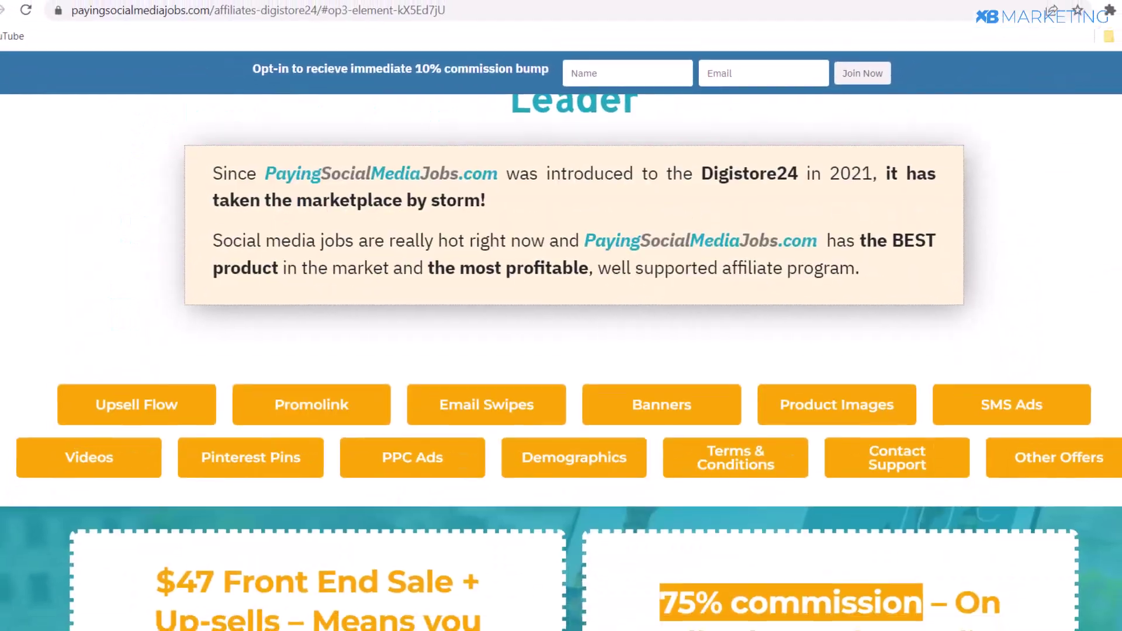
Copy the 'Earn Up To $316/day!' headline from Suggested PPC Ad Copies into Creative 1's title.
scroll(130, 313, down, 3)
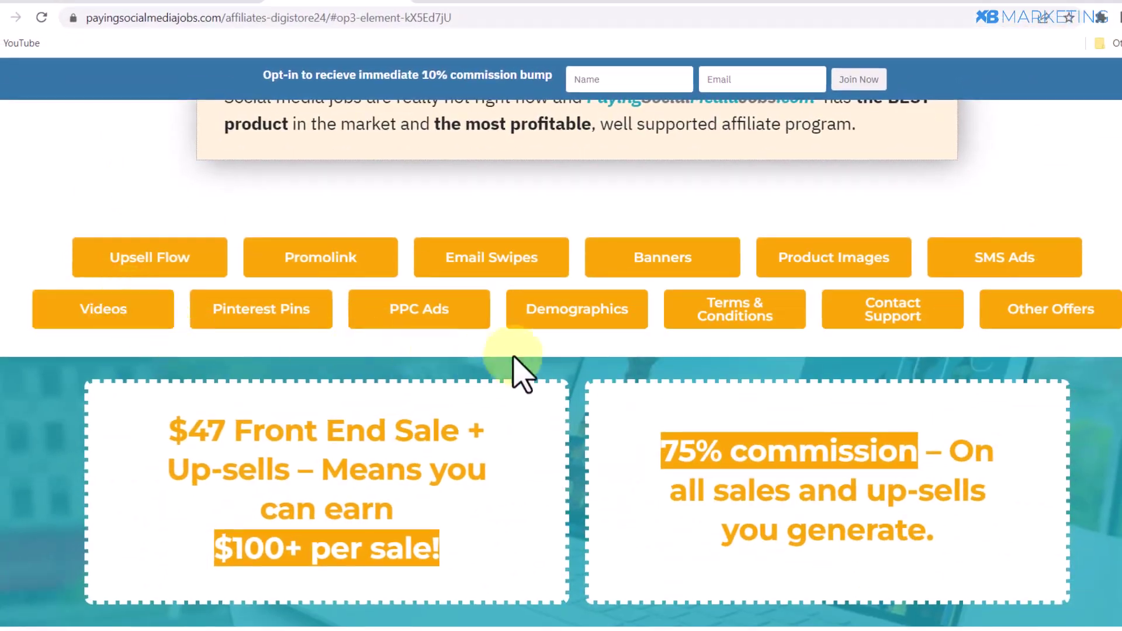
click(427, 319)
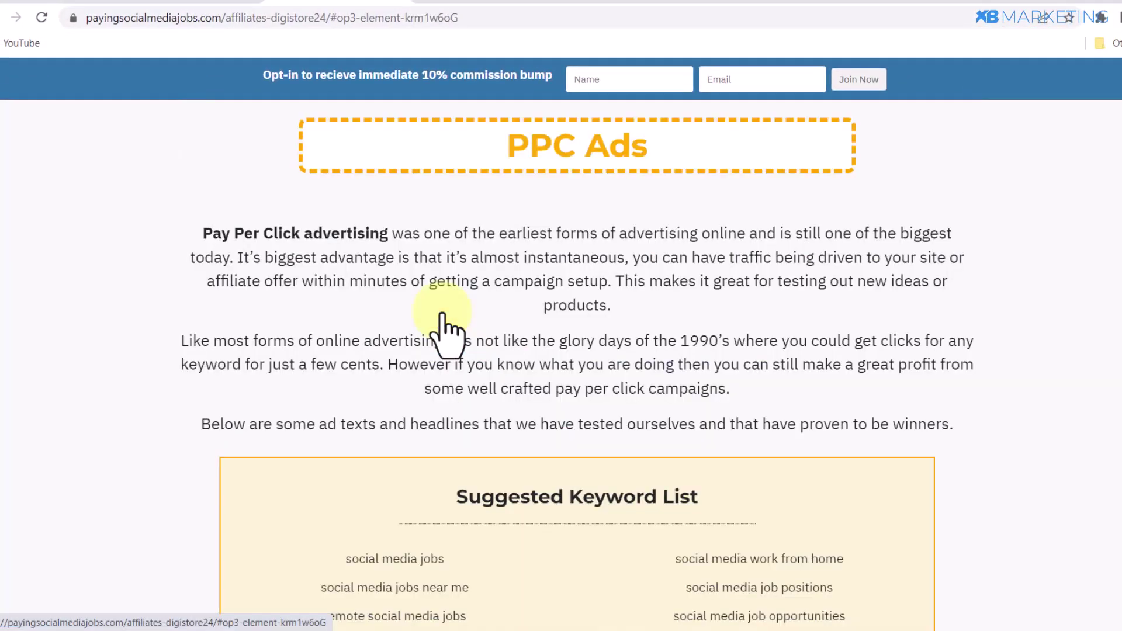
scroll(526, 389, down, 10)
scroll(529, 403, up, 2)
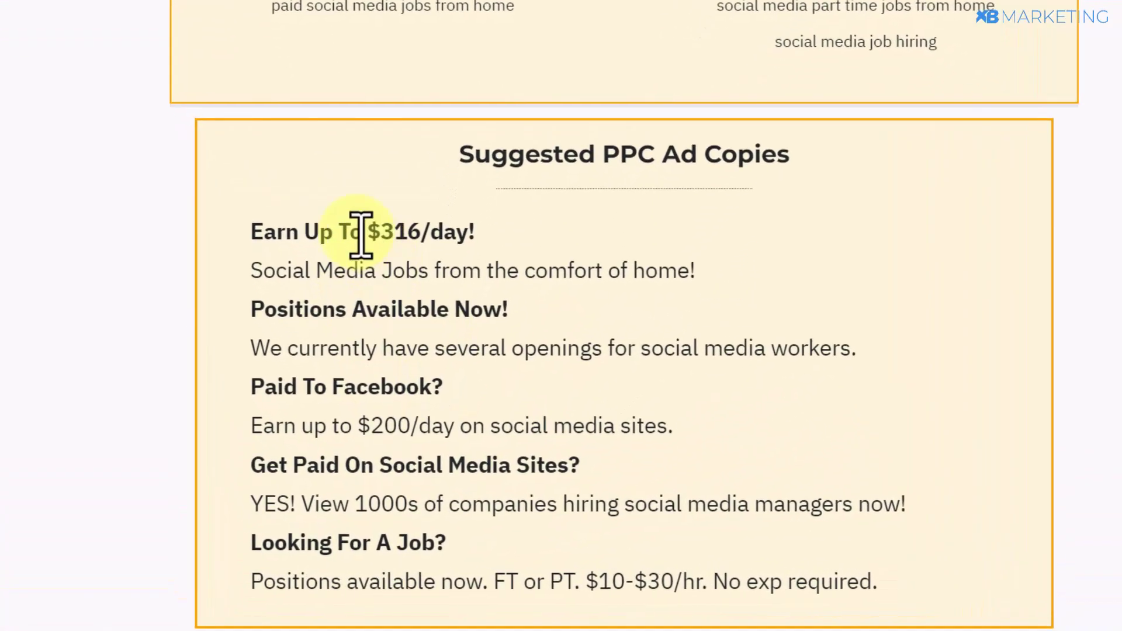
drag(459, 231, 256, 206)
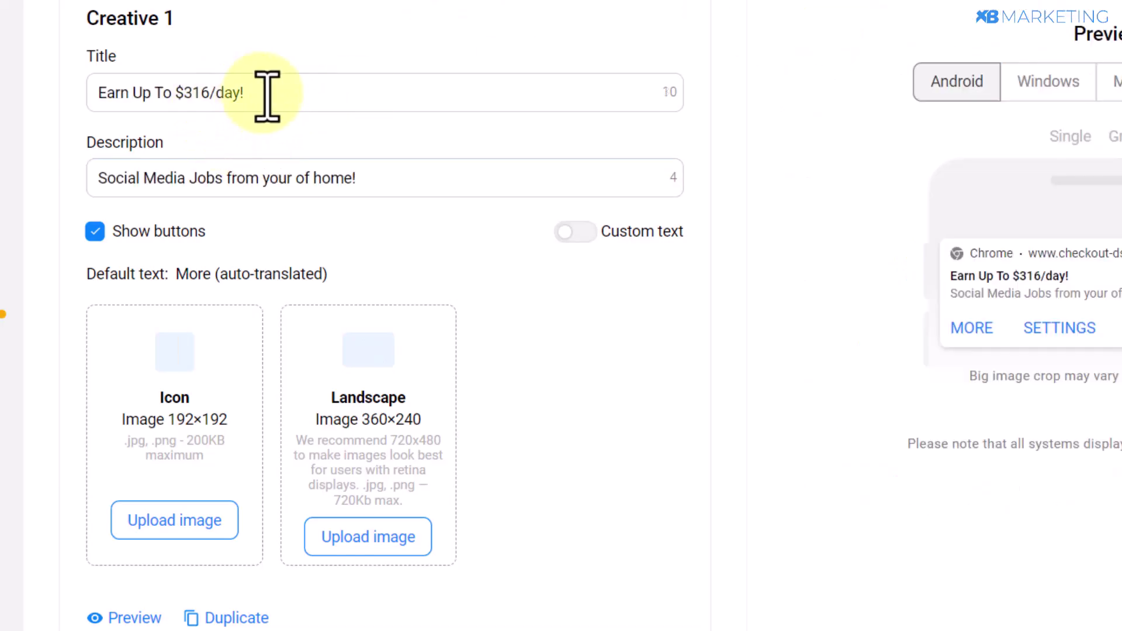
drag(268, 94, 100, 93)
click(246, 89)
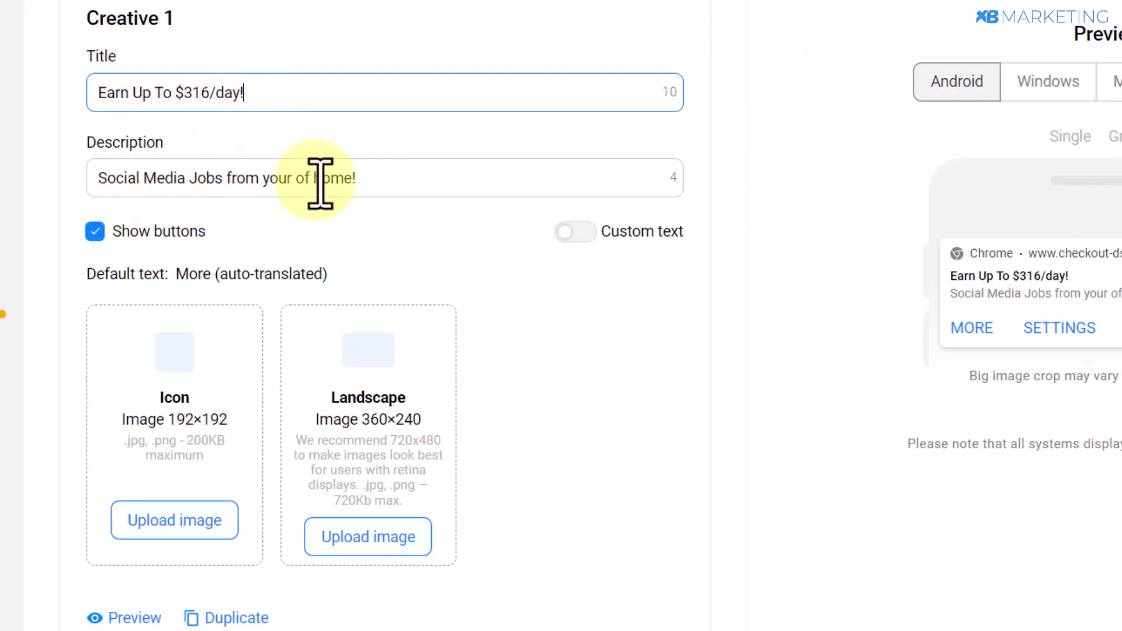
Complete Creative 1's description, icon and landscape images, checking the Windows notification preview.
scroll(288, 176, down, 2)
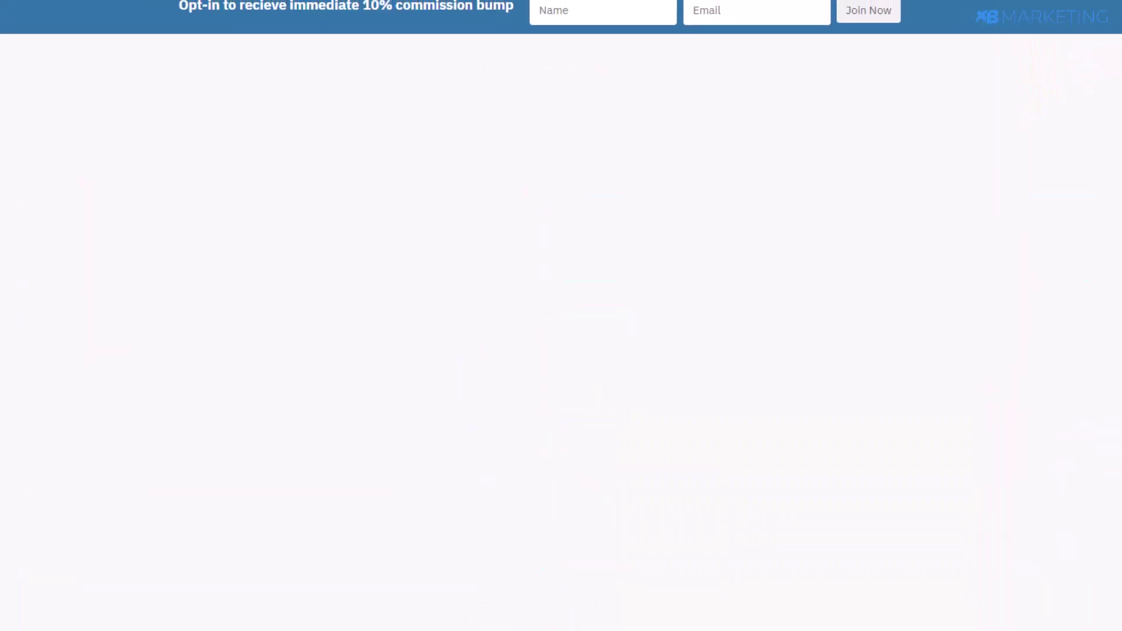
scroll(1047, 240, down, 5)
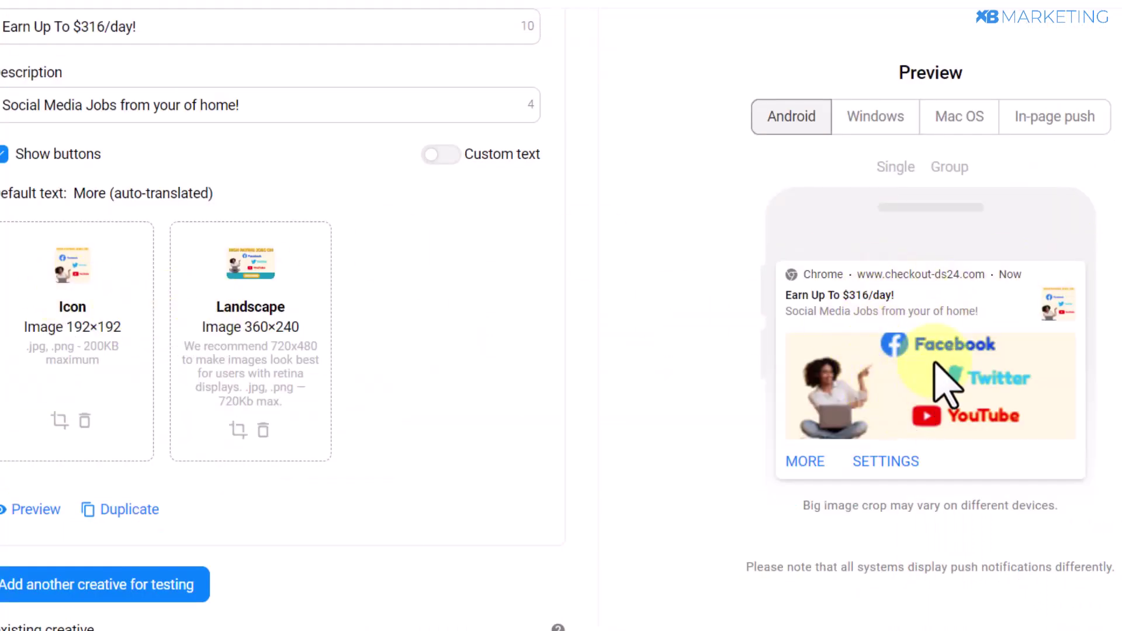
scroll(936, 350, down, 2)
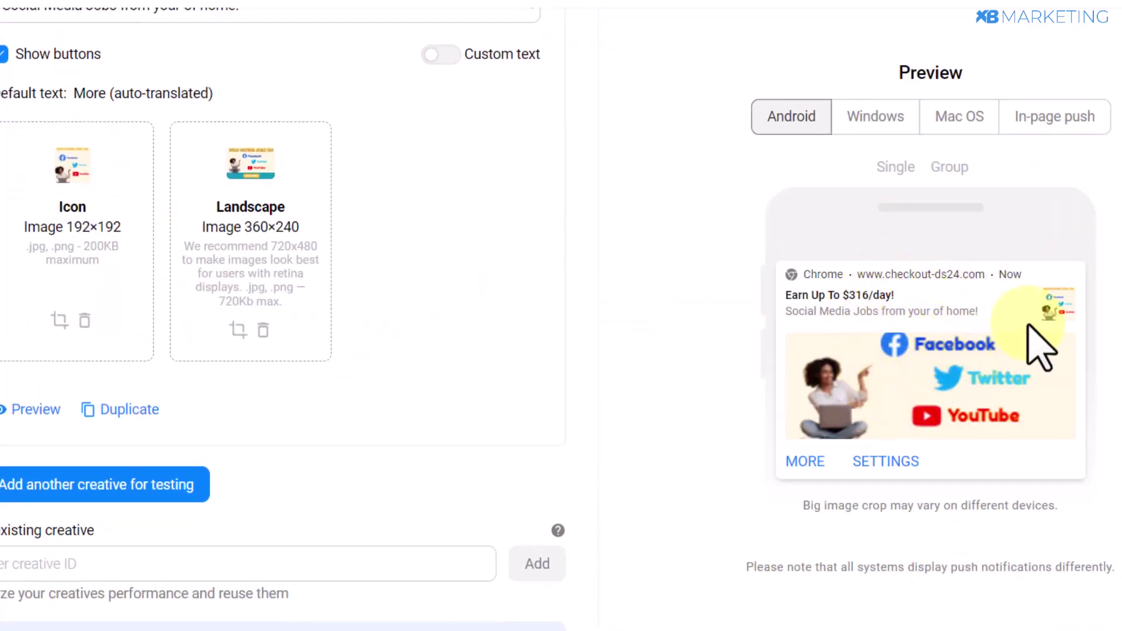
scroll(883, 222, up, 1)
scroll(871, 169, up, 1)
click(872, 120)
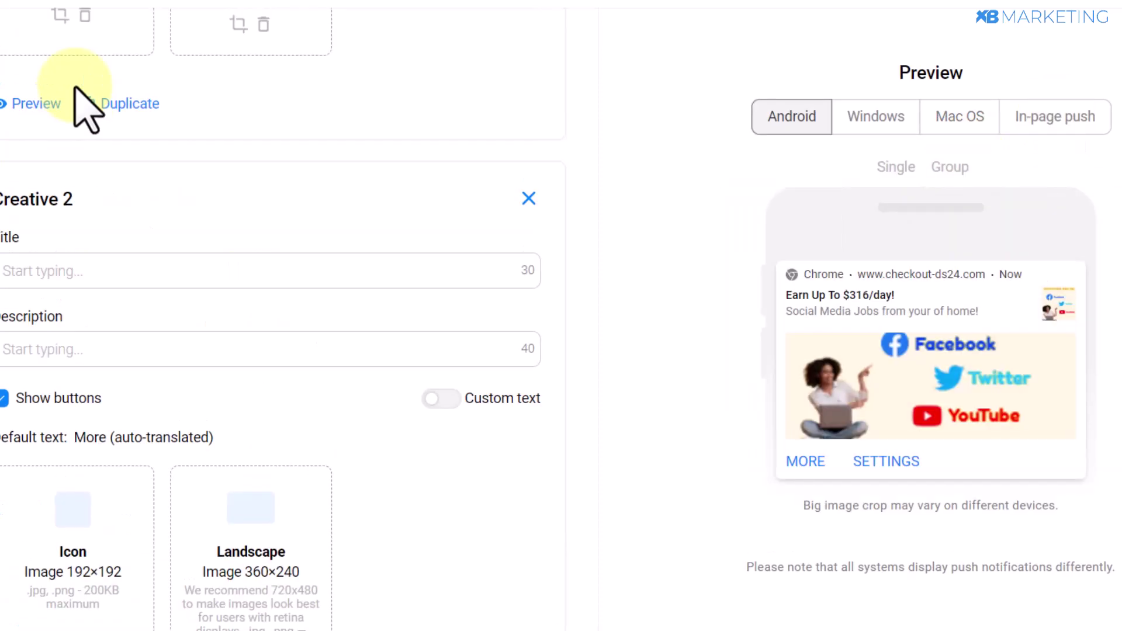
scroll(75, 106, up, 2)
scroll(232, 163, down, 3)
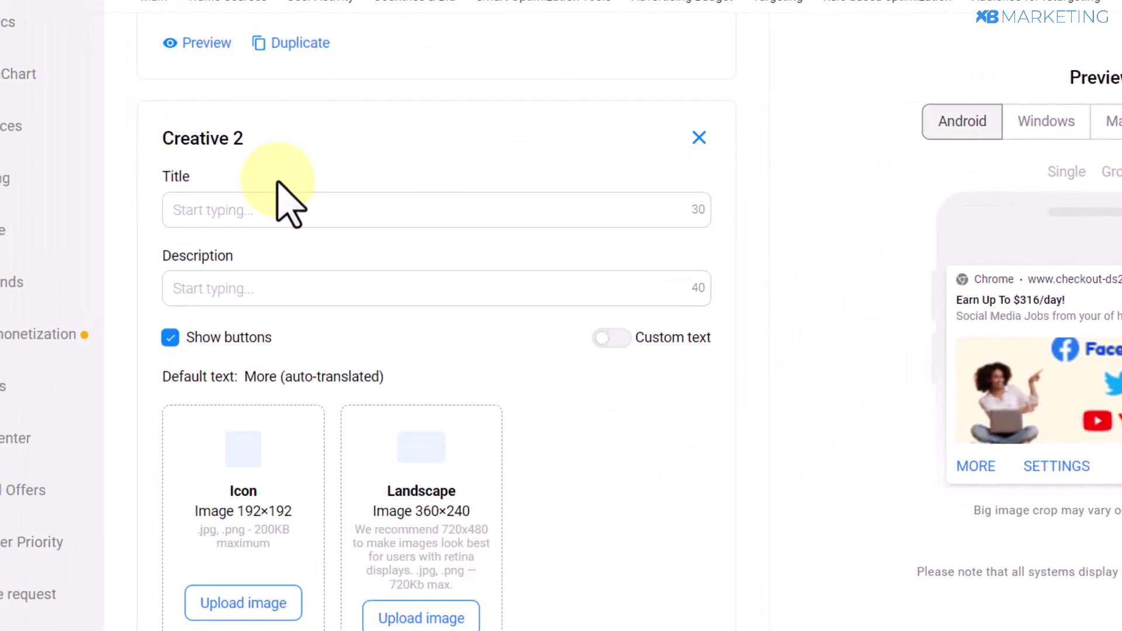
drag(250, 140, 163, 138)
click(246, 142)
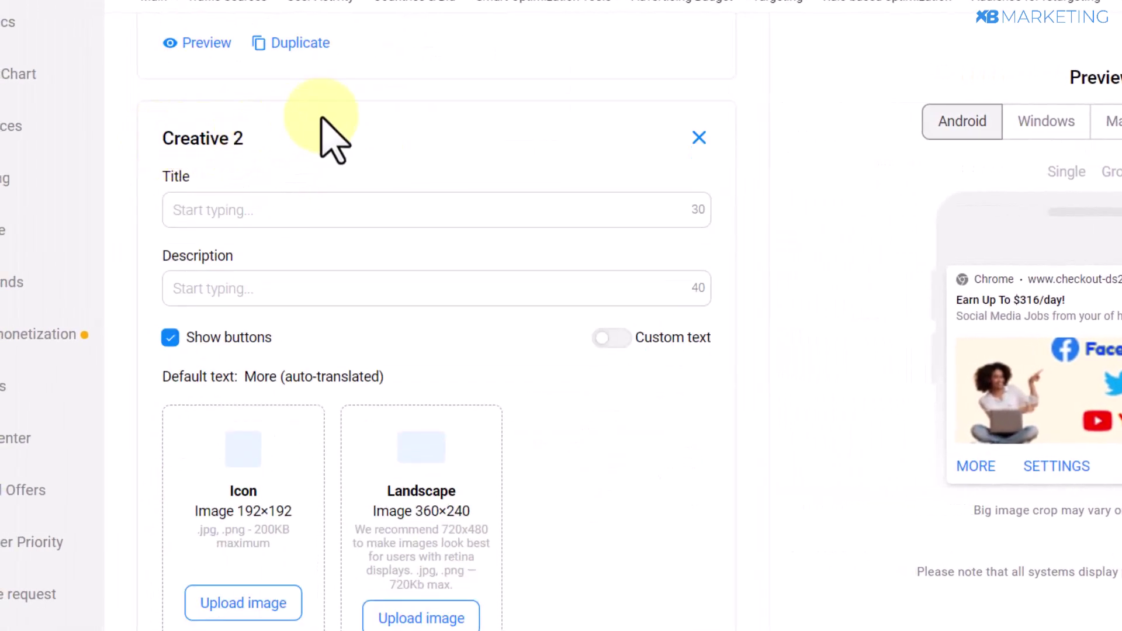
scroll(330, 141, down, 2)
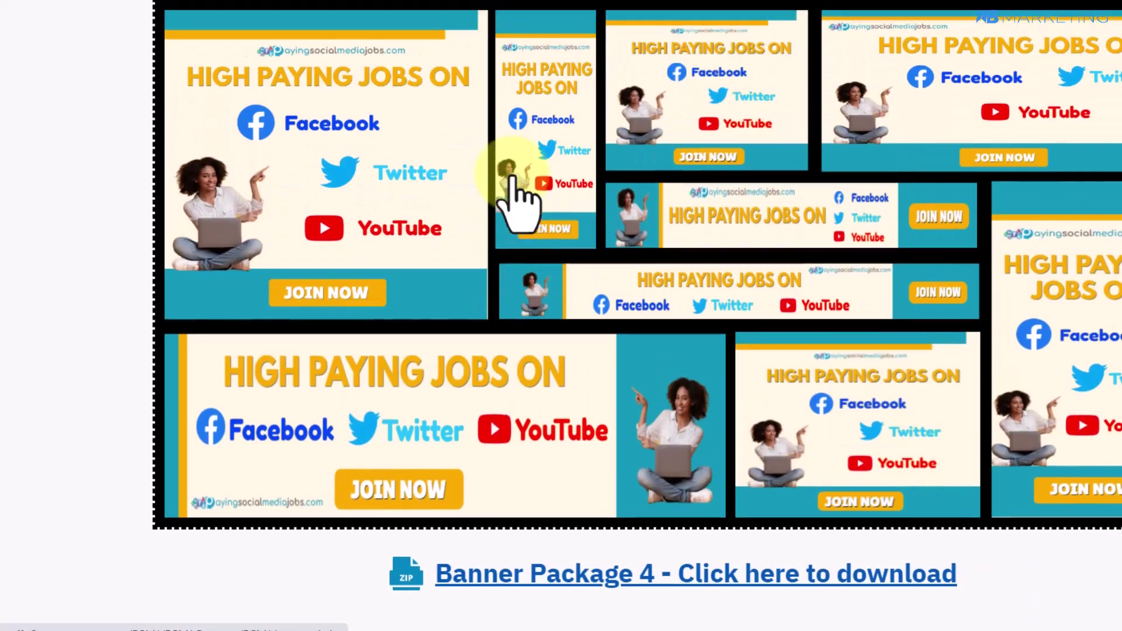
Browse the affiliate page's banner packages and PPC ad copies, including the 'Earn Up To $316/day!' headline.
scroll(515, 198, up, 2)
scroll(513, 180, up, 20)
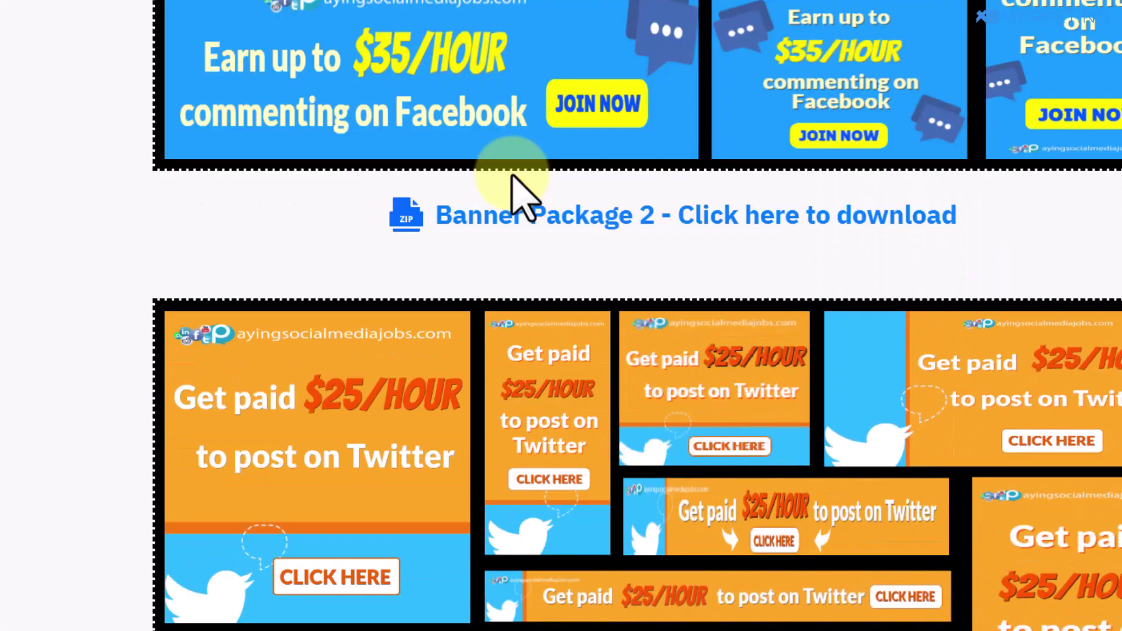
scroll(522, 196, up, 5)
scroll(522, 196, down, 7)
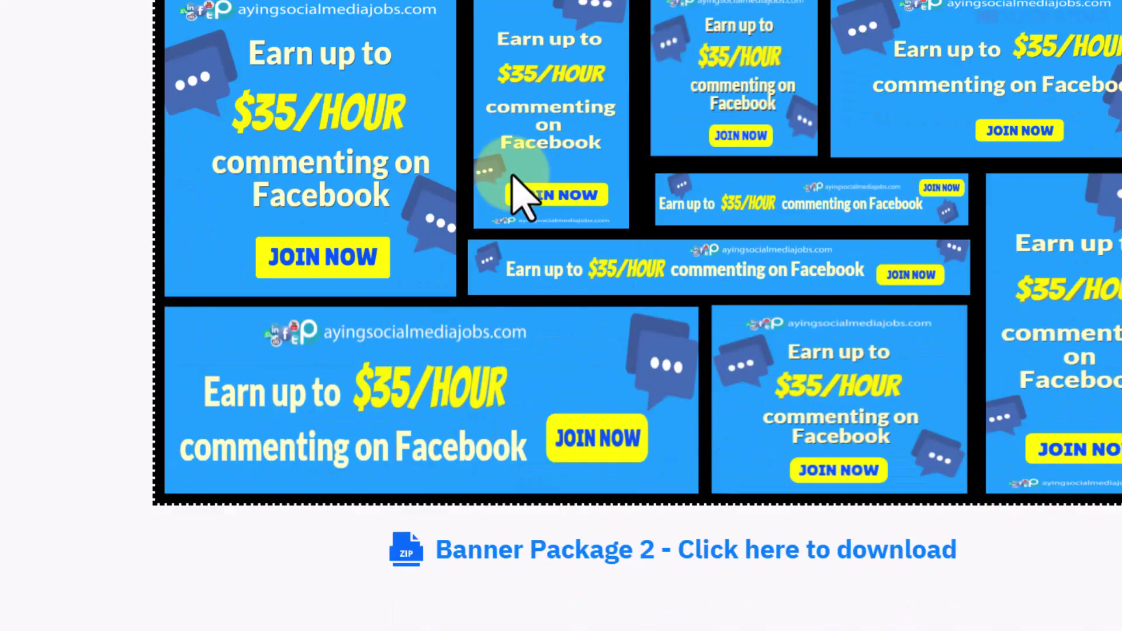
scroll(522, 195, up, 12)
scroll(520, 195, up, 4)
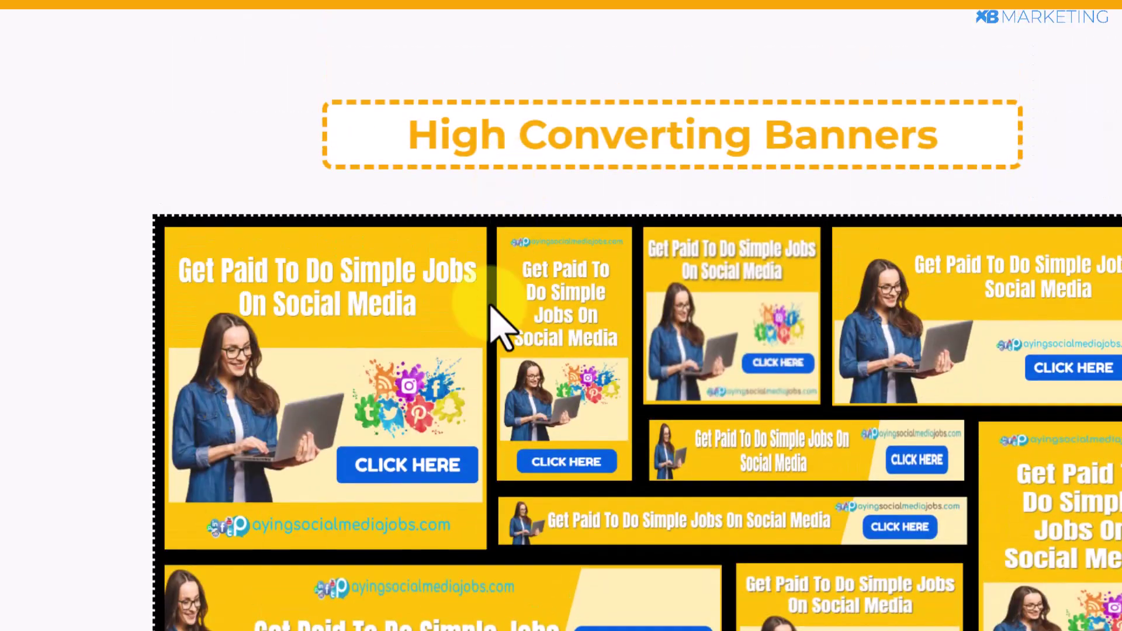
scroll(476, 314, down, 2)
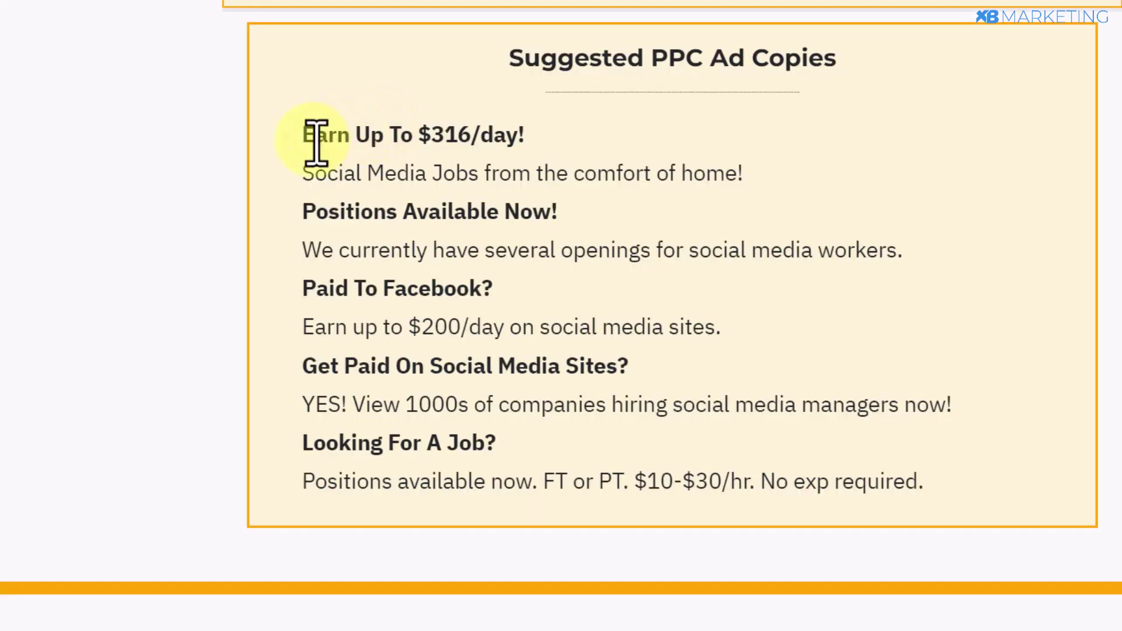
drag(304, 135, 556, 158)
click(501, 200)
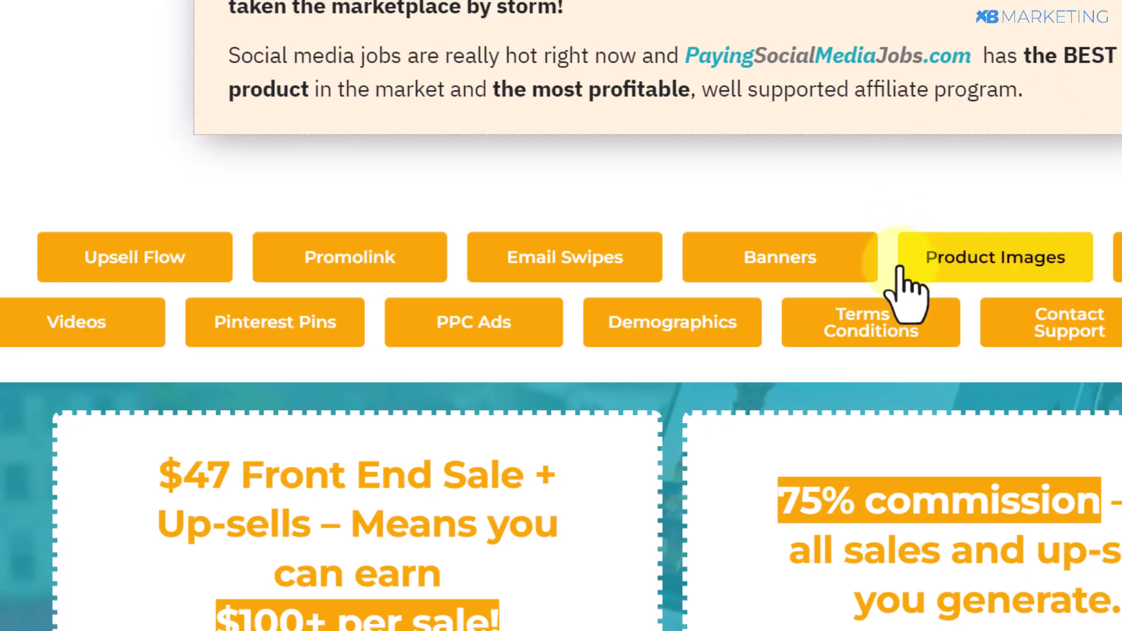
Review the Demographics section's target audience and top-converting geos.
click(673, 322)
scroll(675, 339, down, 3)
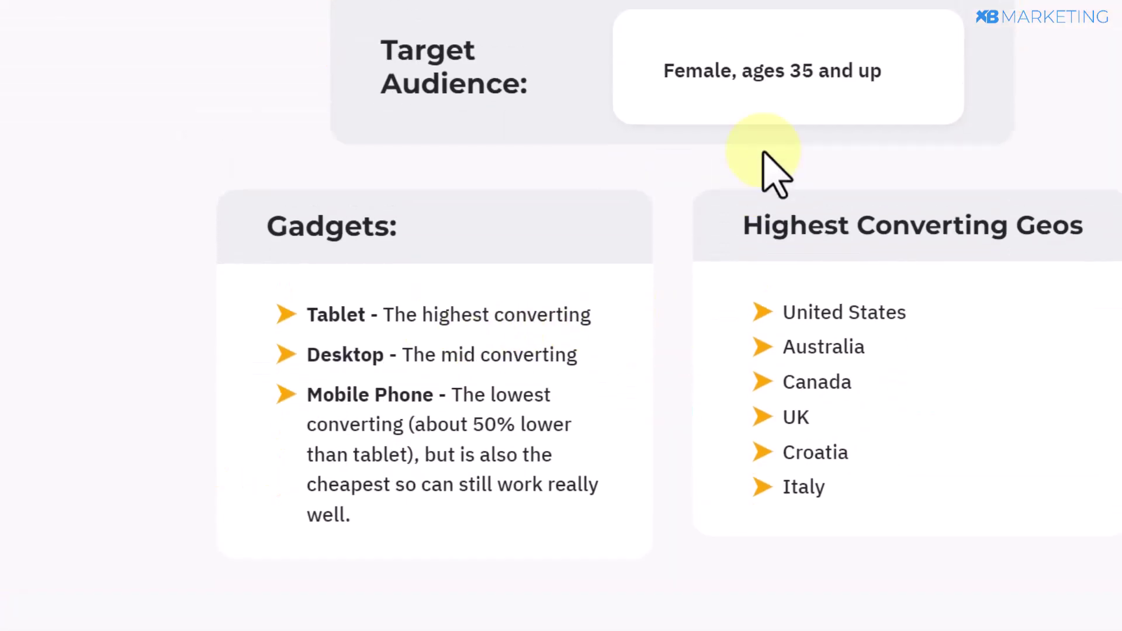
scroll(676, 208, up, 3)
scroll(850, 212, down, 3)
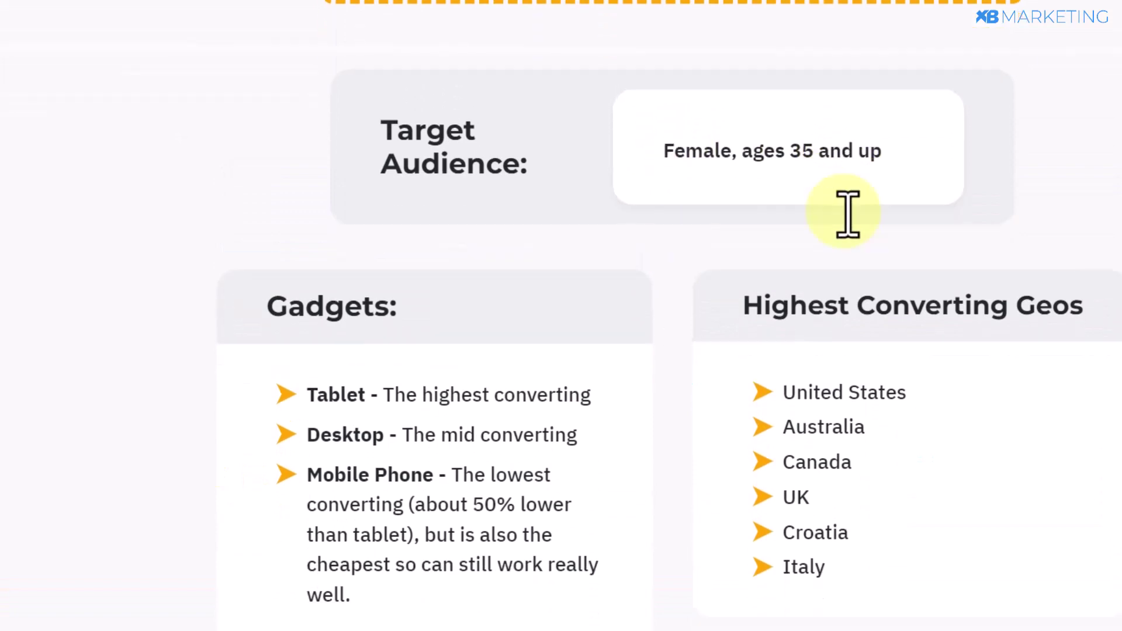
scroll(826, 328, down, 2)
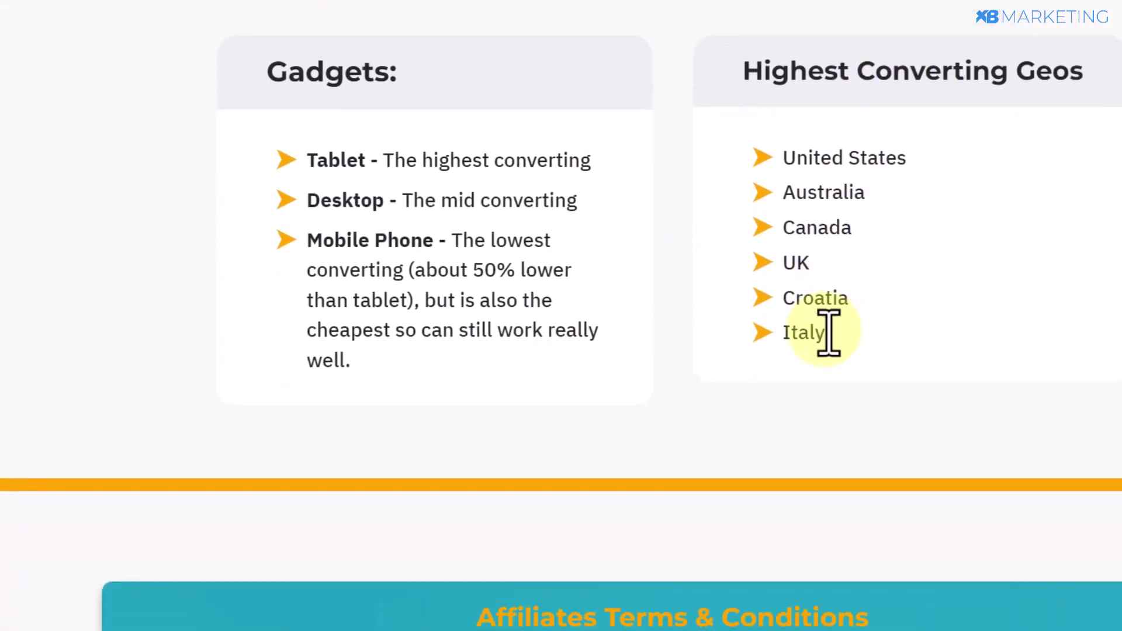
scroll(609, 200, up, 7)
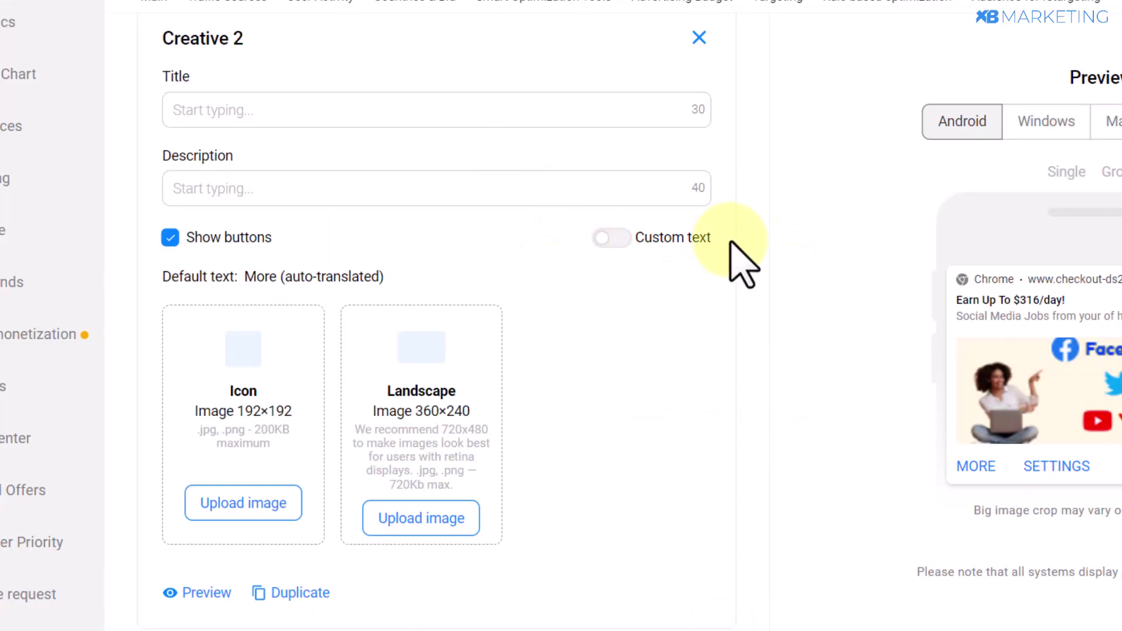
Tick the Quality Guidelines declaration at the bottom of the form and start the campaign.
scroll(737, 261, down, 1)
scroll(730, 242, down, 10)
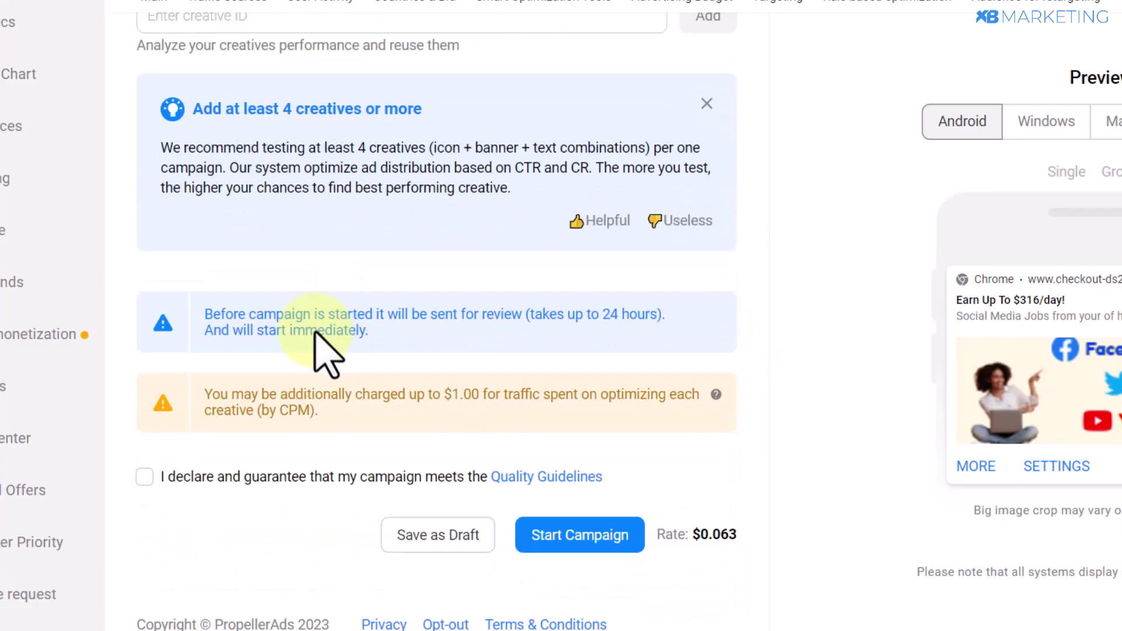
click(146, 460)
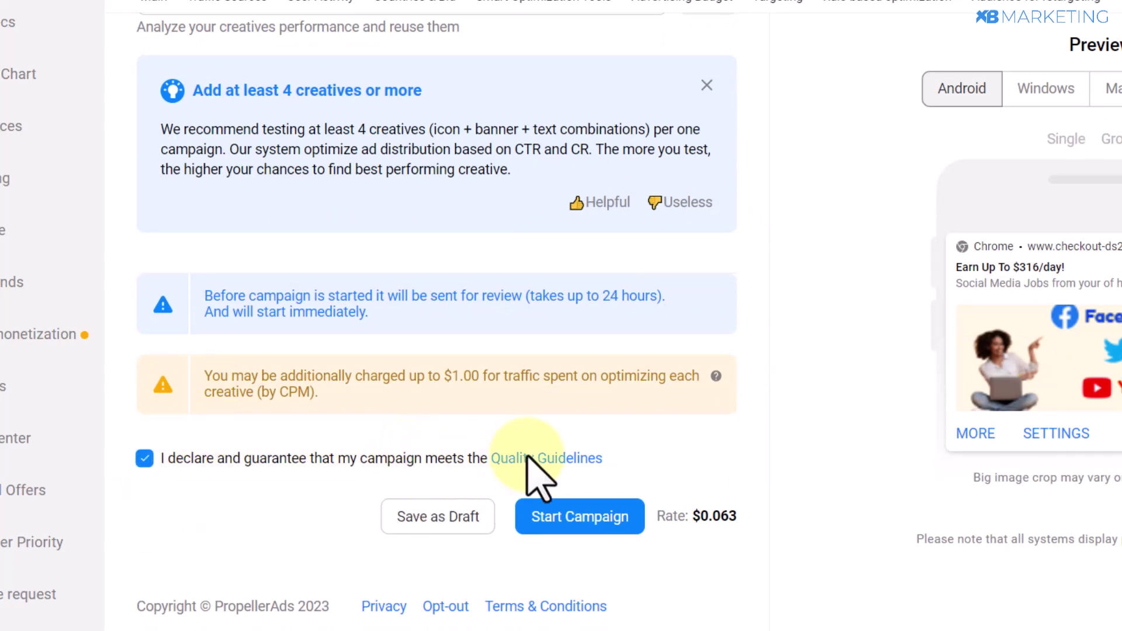
click(603, 533)
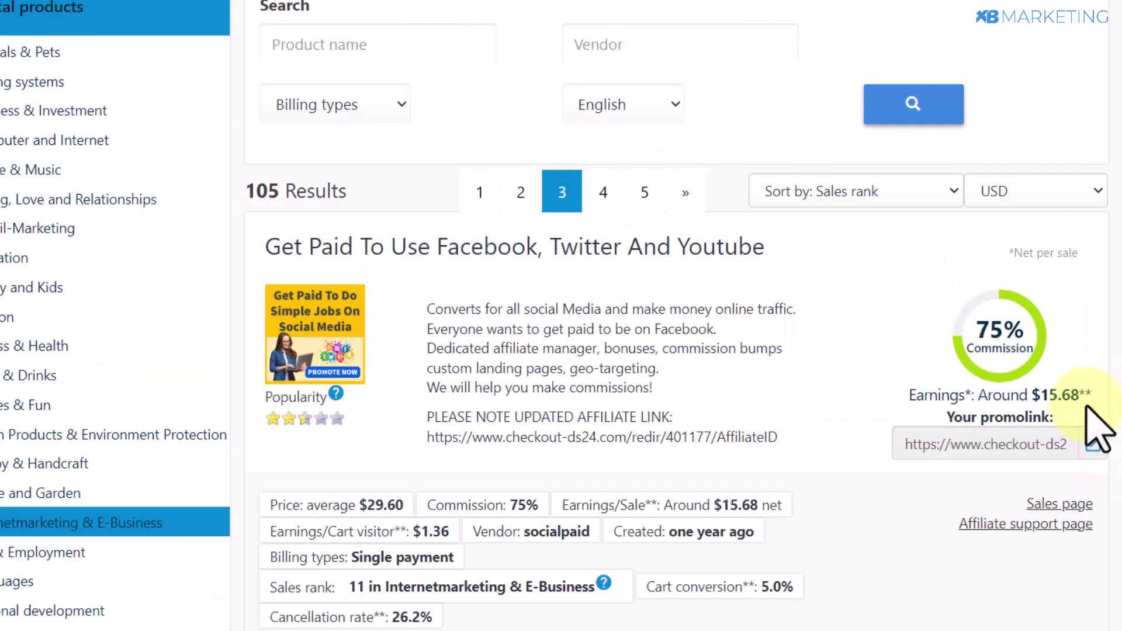
drag(1082, 396, 1056, 403)
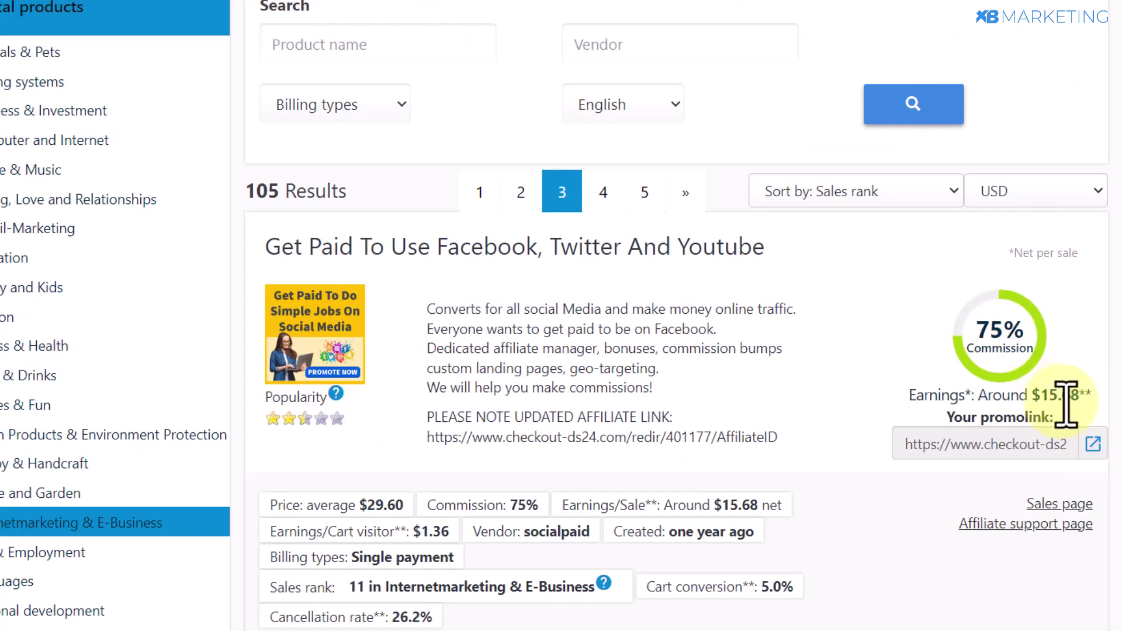